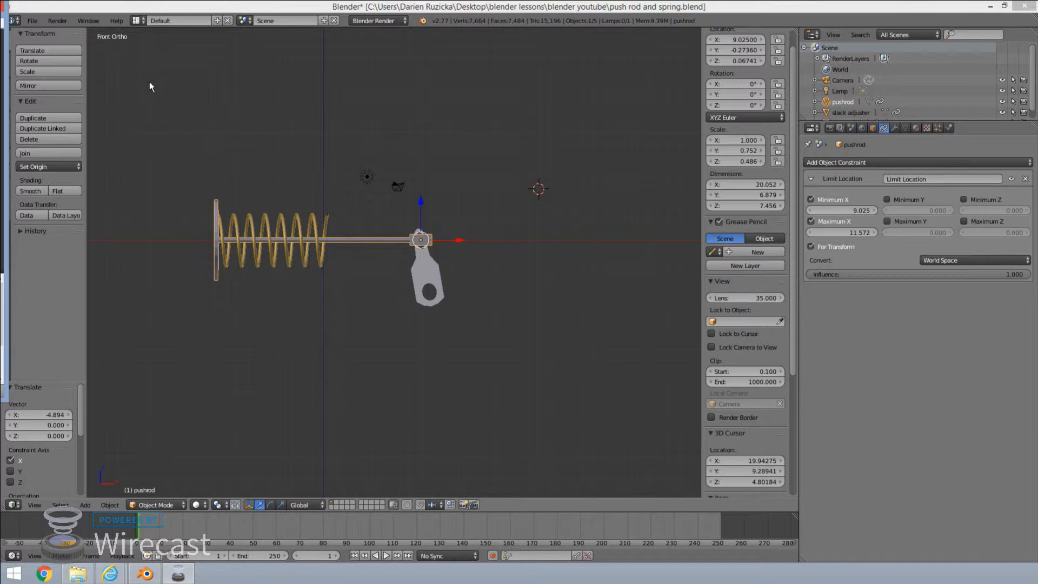
# Append the s-cam object from s-cam.blend in the blender lessons folder
pyautogui.click(34, 21)
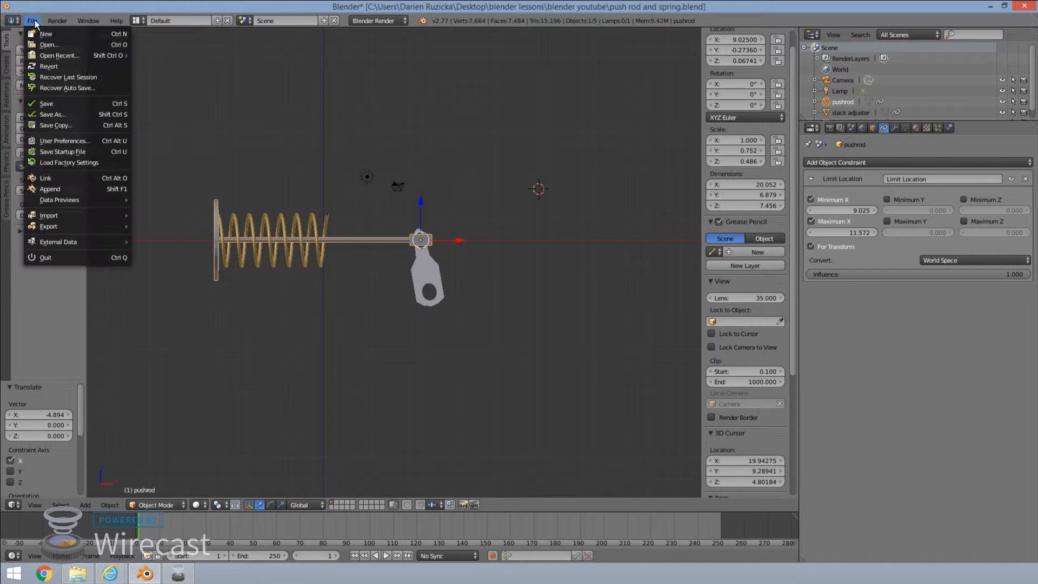
pyautogui.click(51, 189)
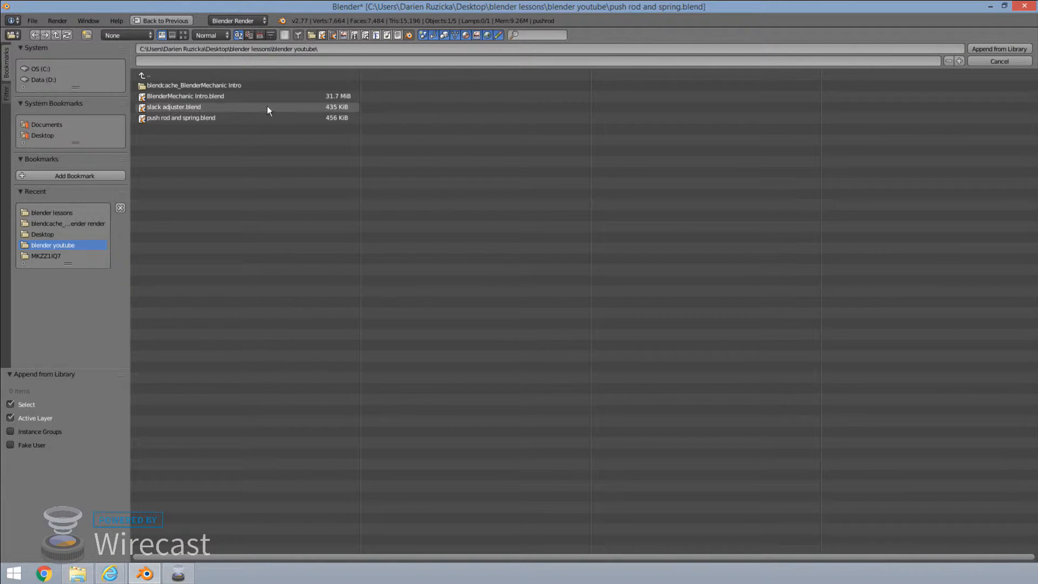
pyautogui.click(141, 73)
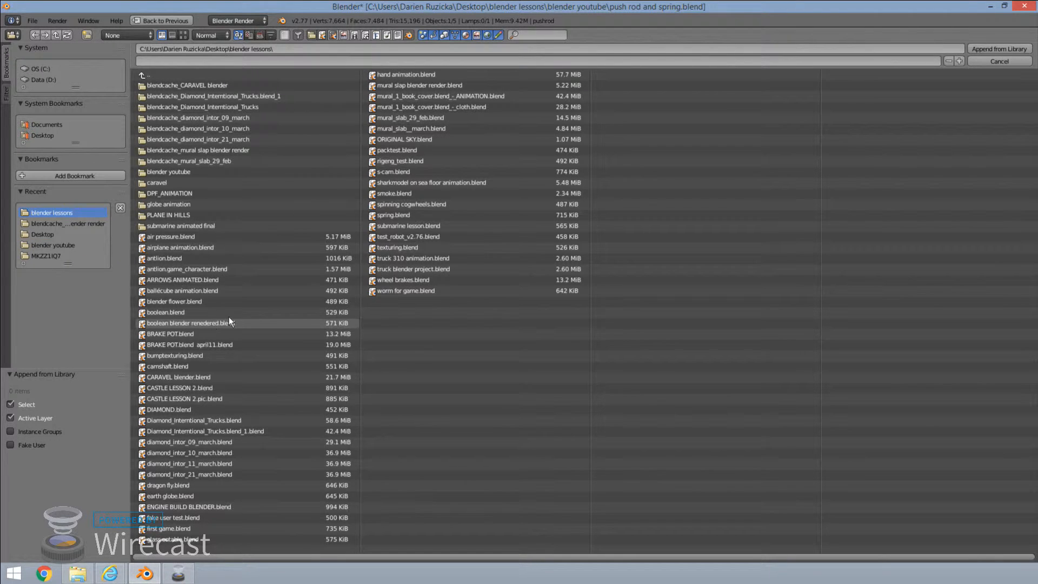
pyautogui.click(406, 171)
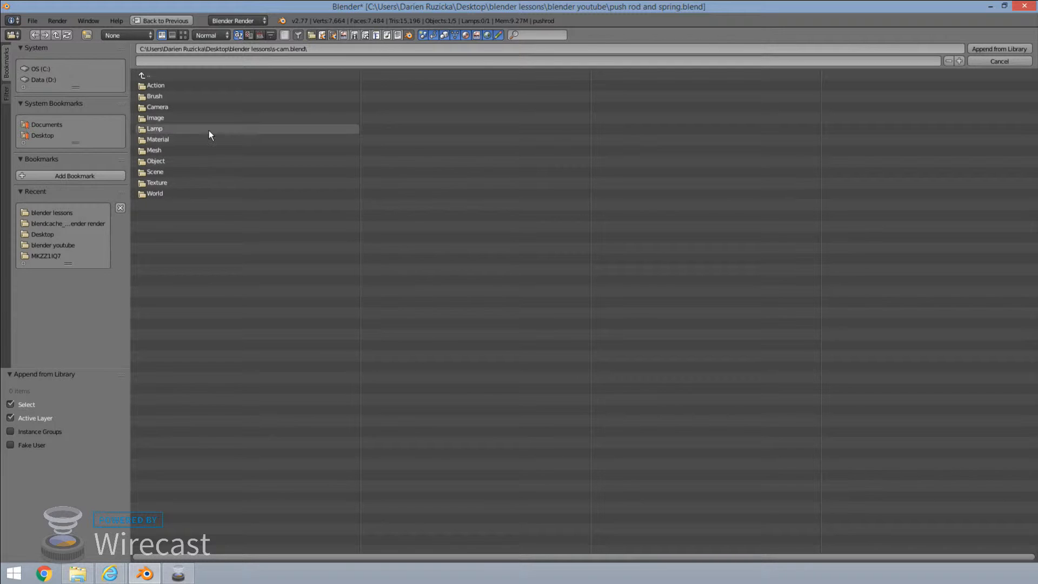
pyautogui.click(164, 162)
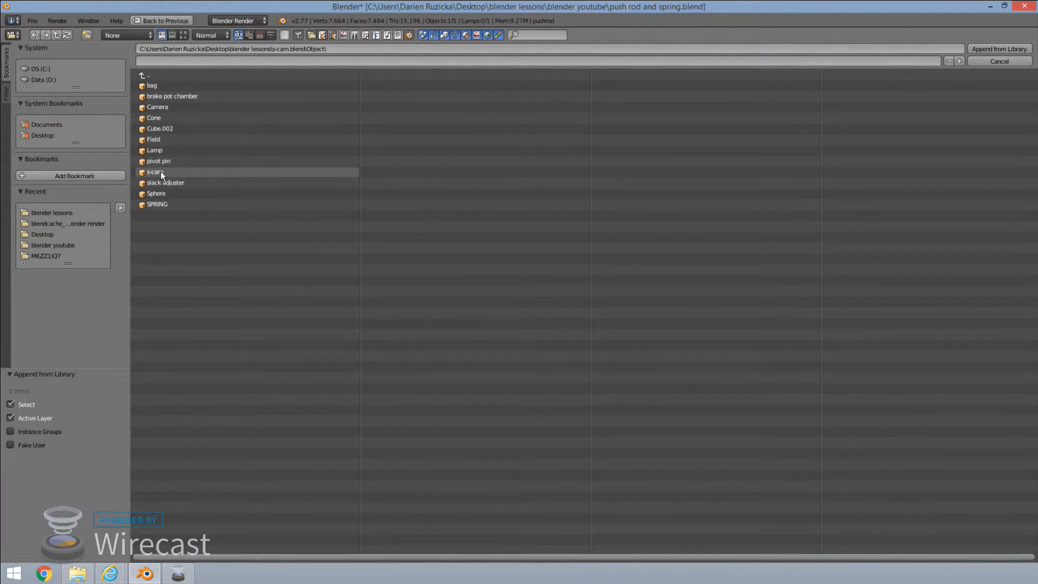
pyautogui.click(161, 172)
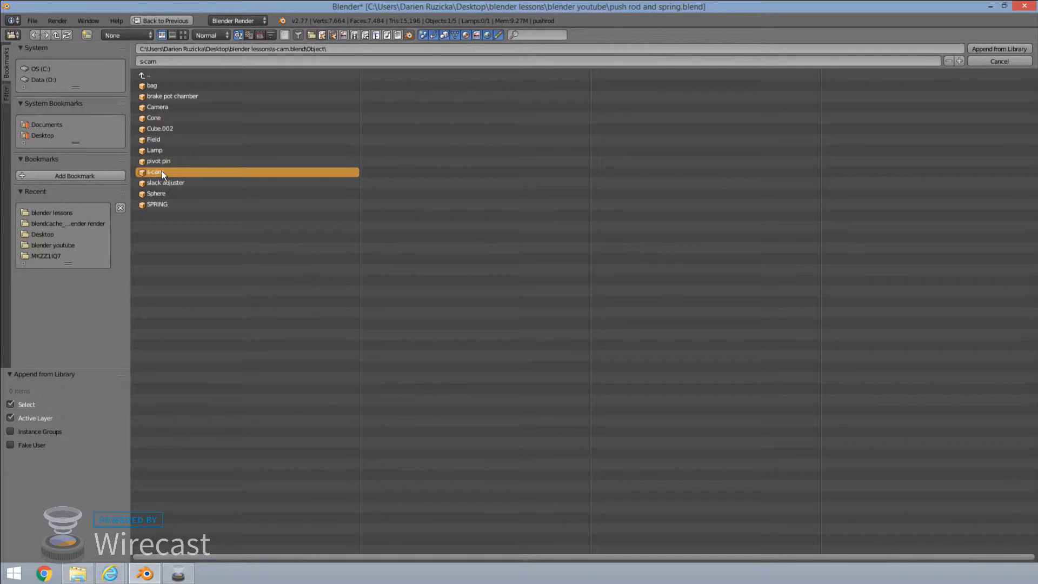
pyautogui.click(984, 48)
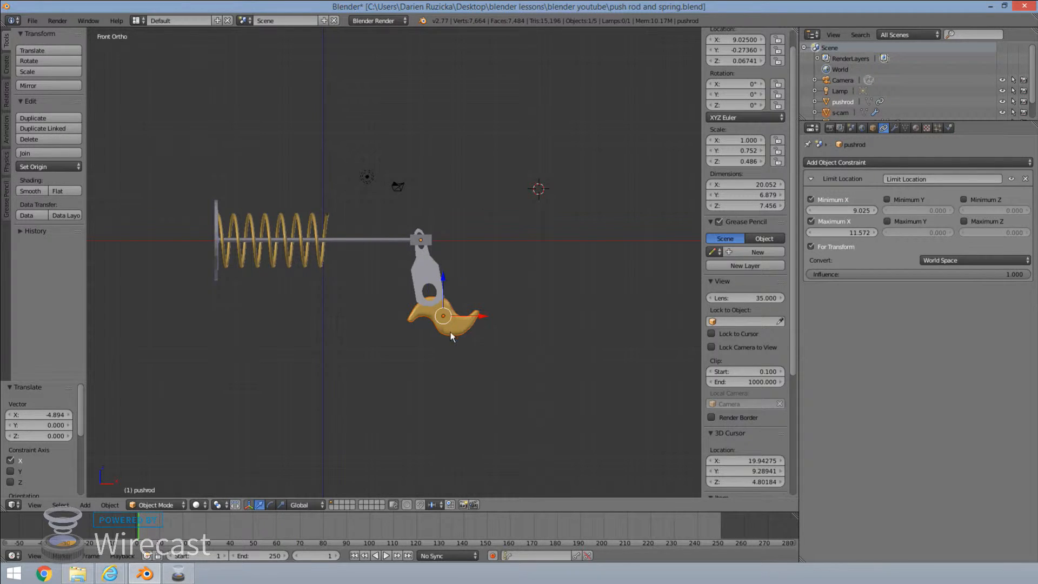
# Select only the appended s-cam and snap the 3D cursor to it
pyautogui.moveTo(450, 332); pyautogui.dragTo(364, 342, button='middle')
pyautogui.press('KP_3')
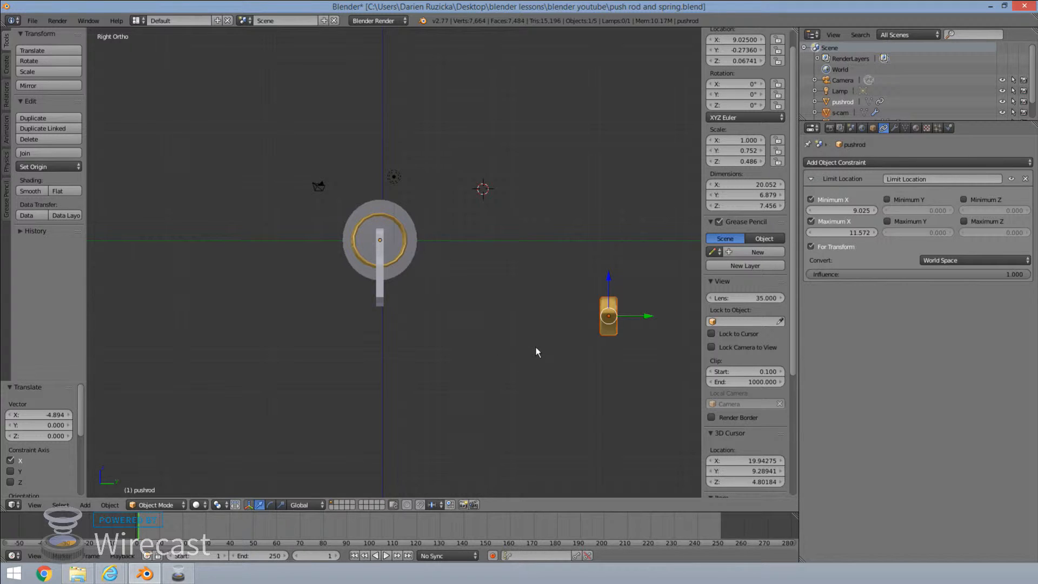
pyautogui.press('KP_1')
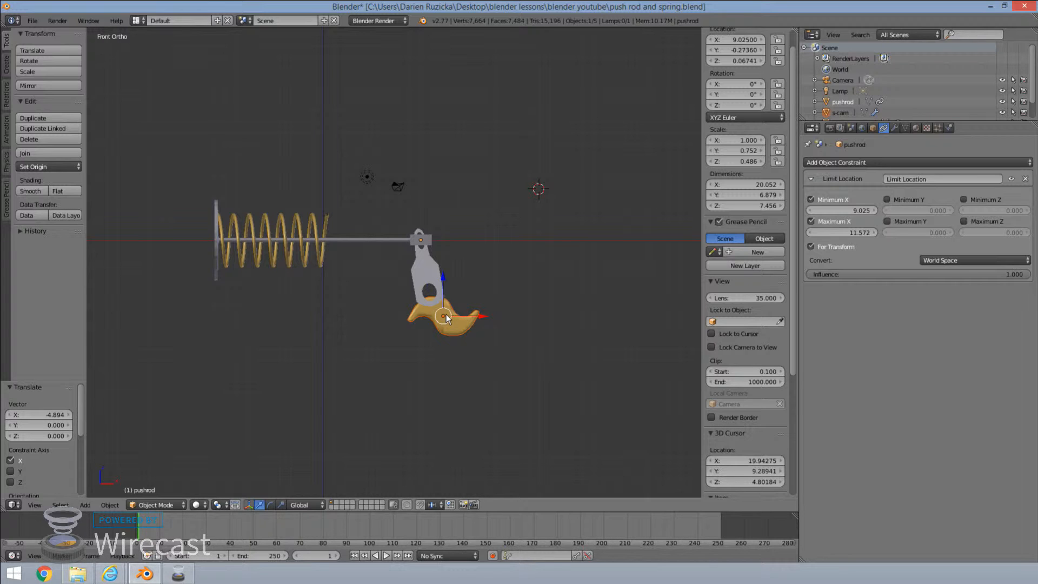
pyautogui.press('a')
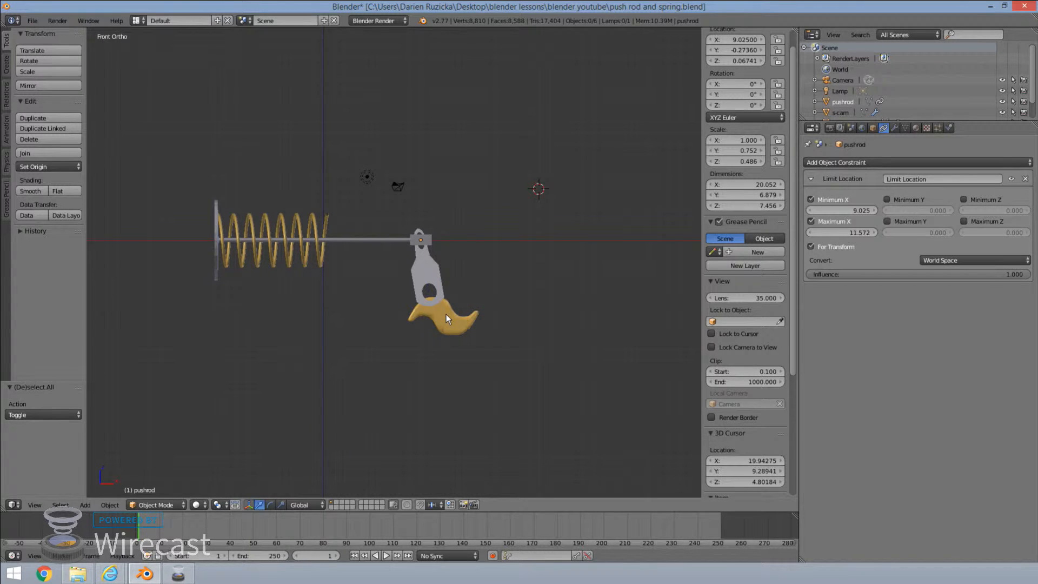
pyautogui.click(446, 316)
pyautogui.rightClick(446, 316)
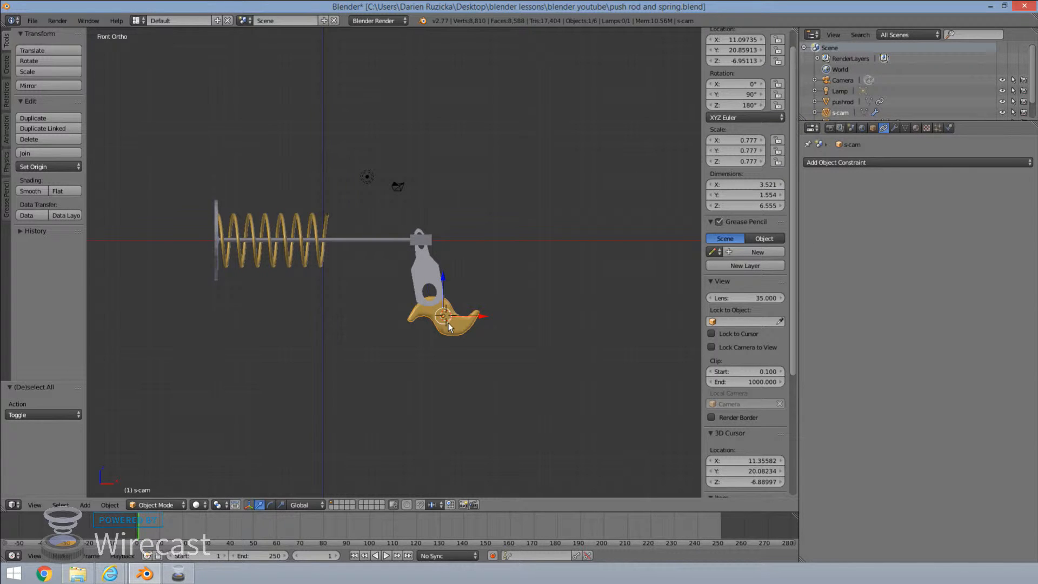
pyautogui.hotkey('shift', 's')
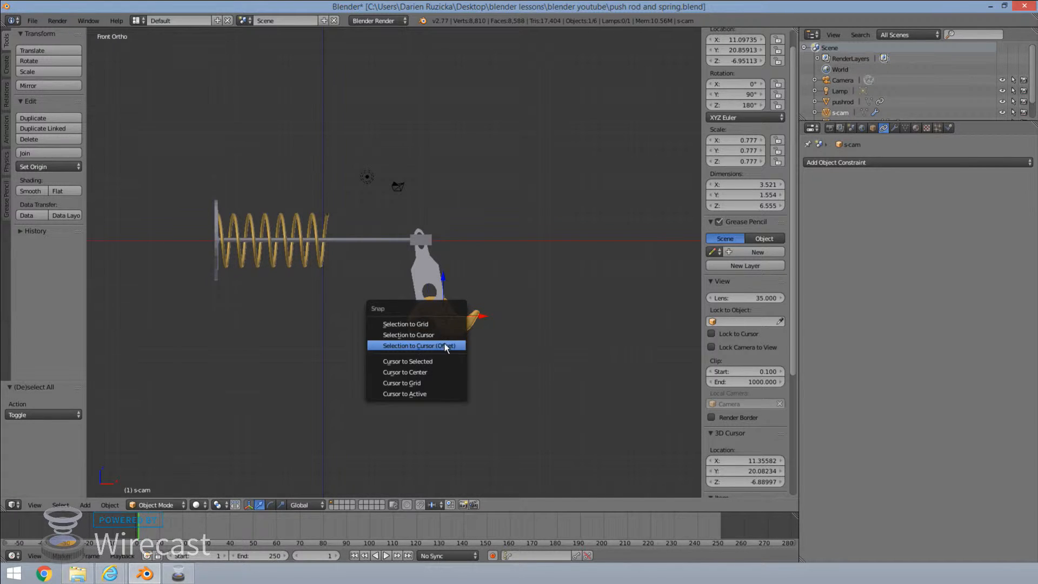
pyautogui.click(443, 363)
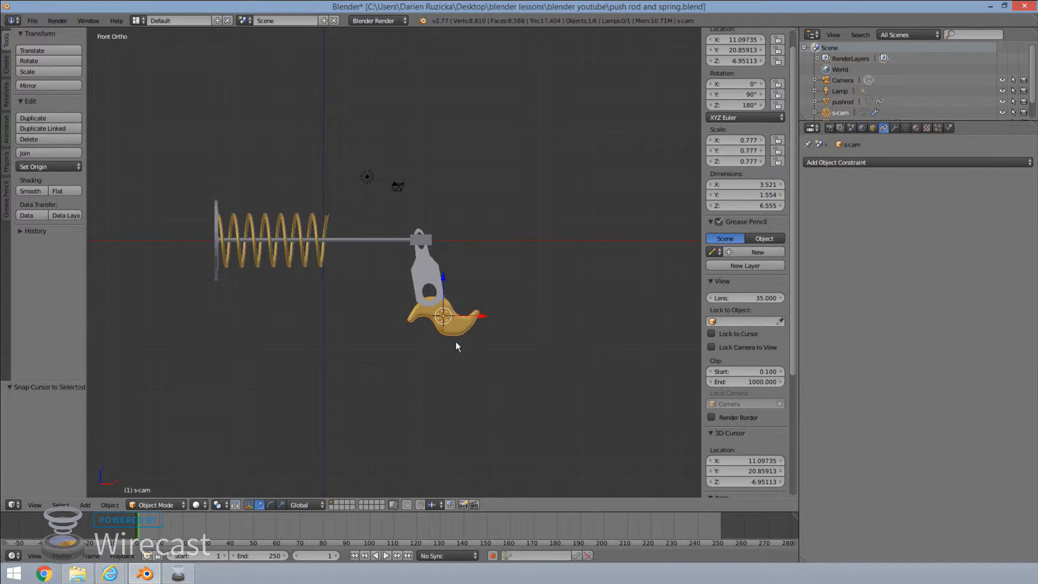
# Add a cylinder mesh at the 3D cursor and rotate it 90° about the X axis
pyautogui.press('a')
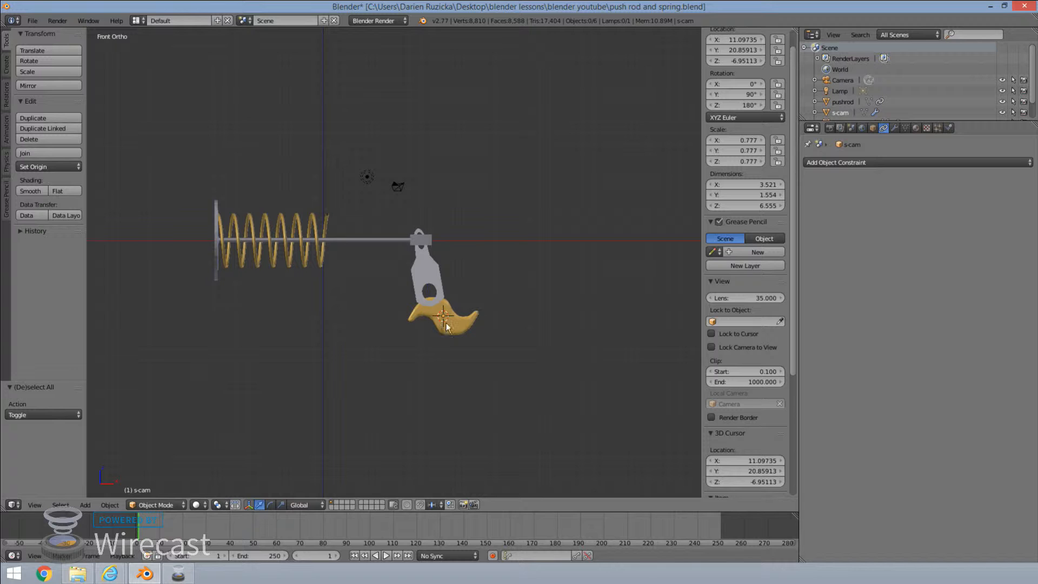
pyautogui.hotkey('shift', 'a')
pyautogui.moveTo(449, 321)
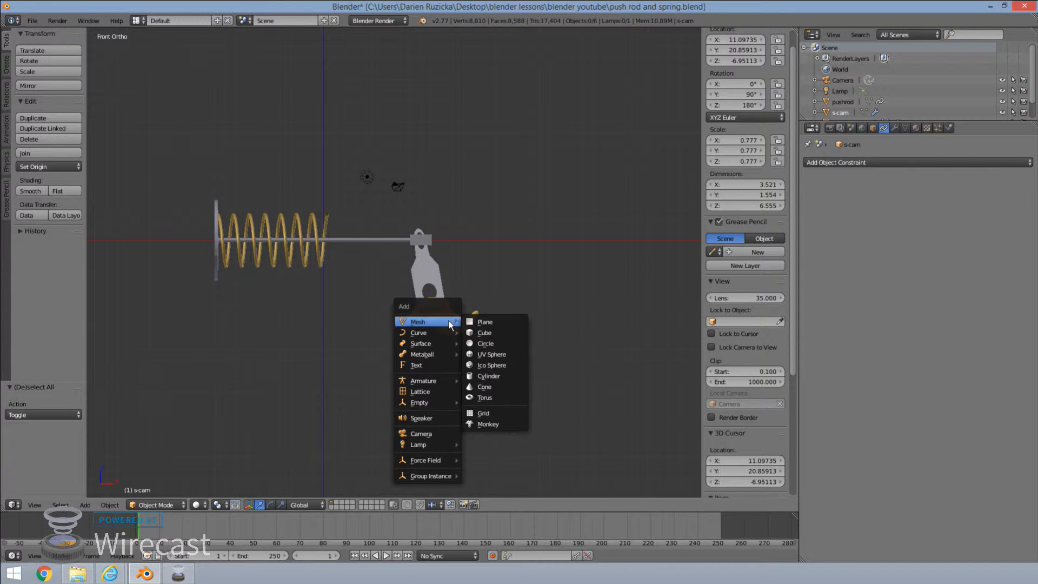
pyautogui.click(486, 376)
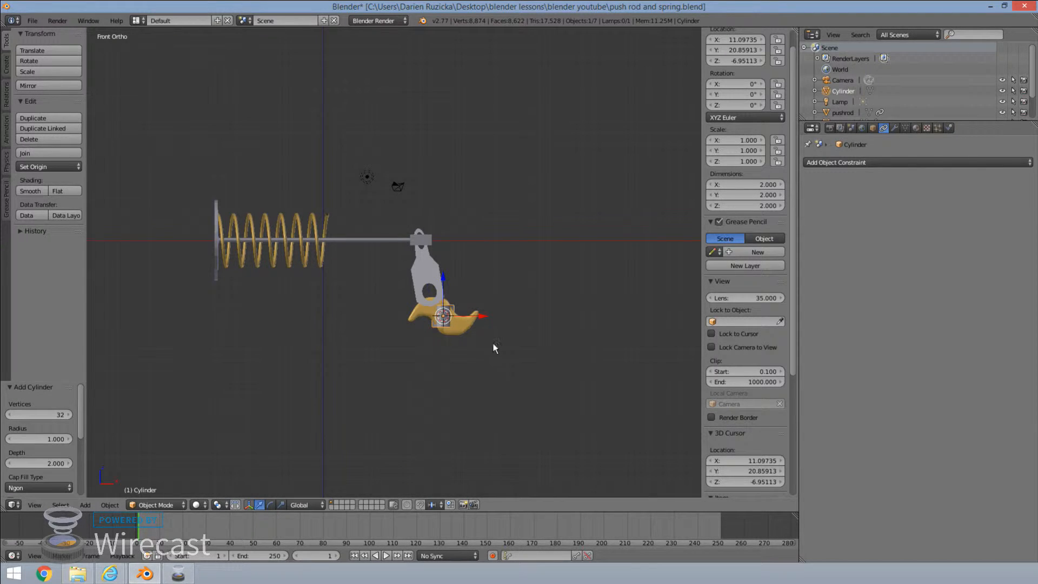
pyautogui.write('r')
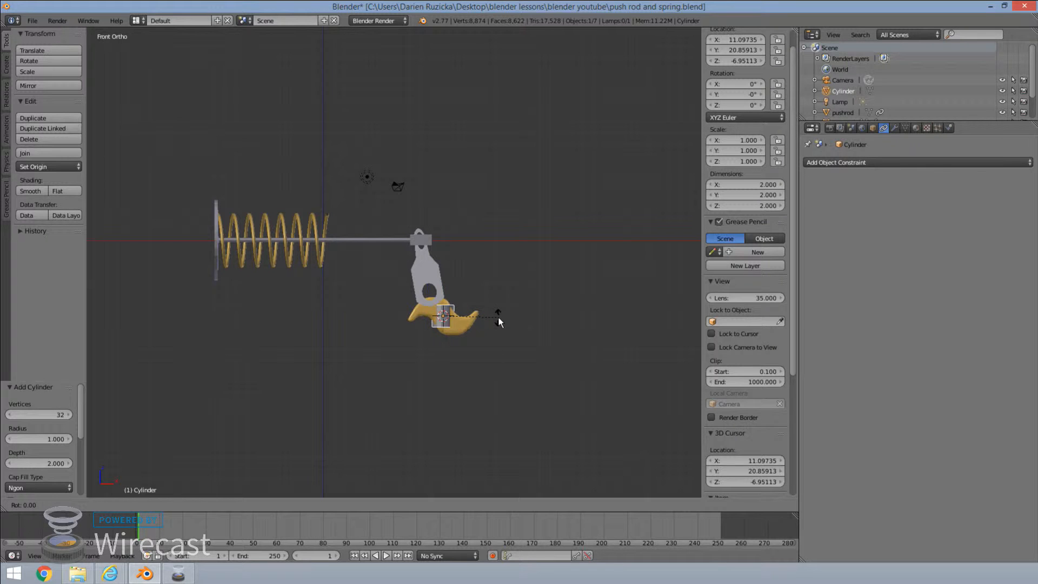
pyautogui.write('x')
pyautogui.write('90')
pyautogui.press('Return')
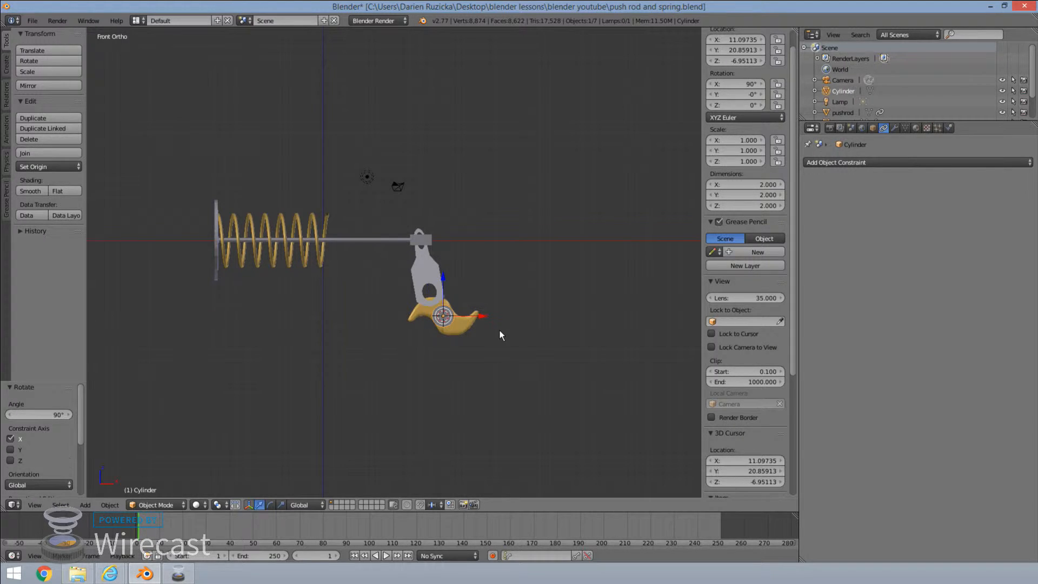
# Stretch the cylinder along the global Y axis by a factor of about 11.2 in the right view
pyautogui.moveTo(499, 329); pyautogui.dragTo(383, 348, button='middle')
pyautogui.press('KP_3')
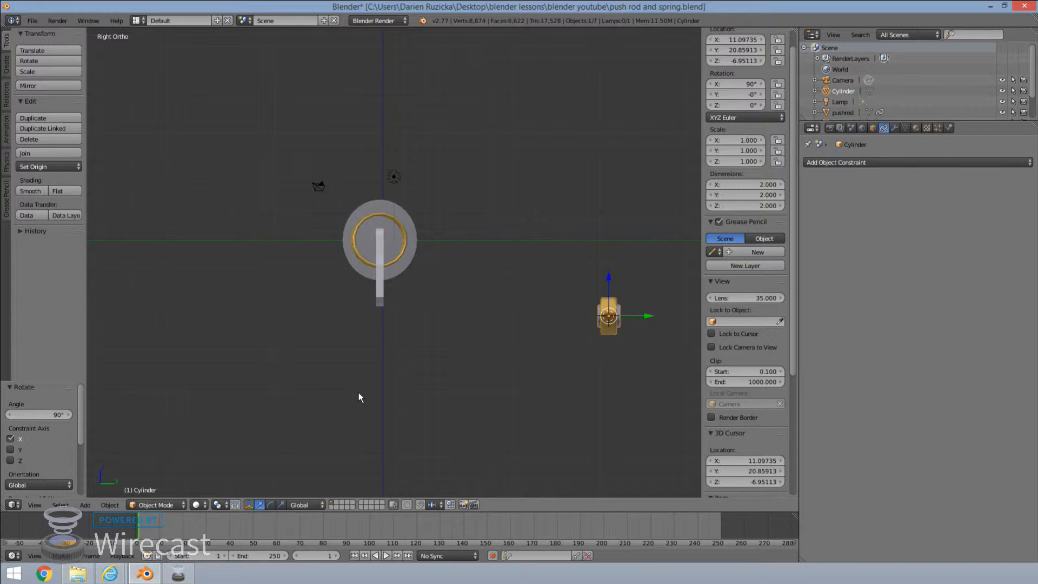
pyautogui.press('s')
pyautogui.press('y')
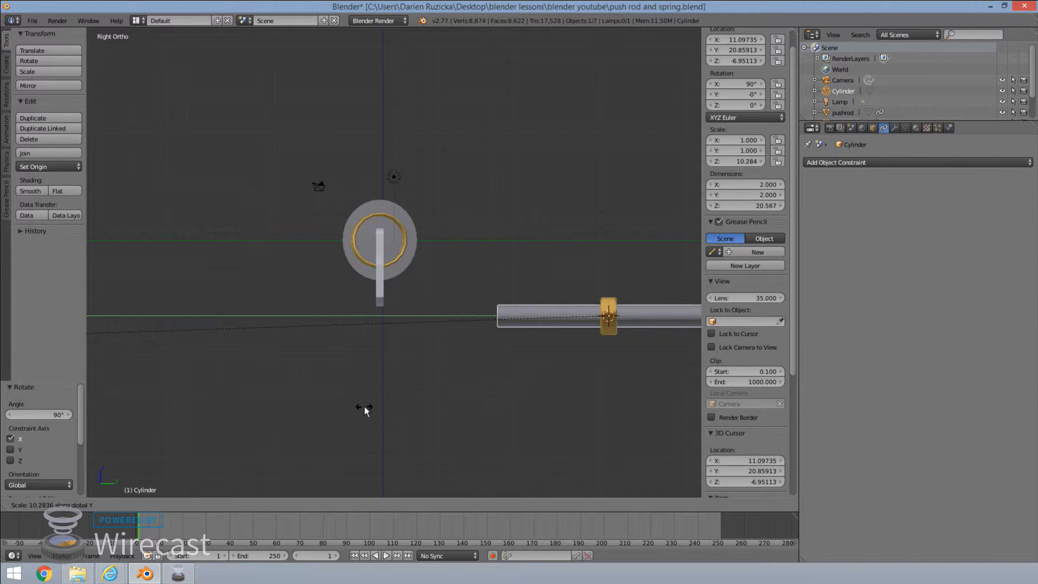
pyautogui.click(127, 398)
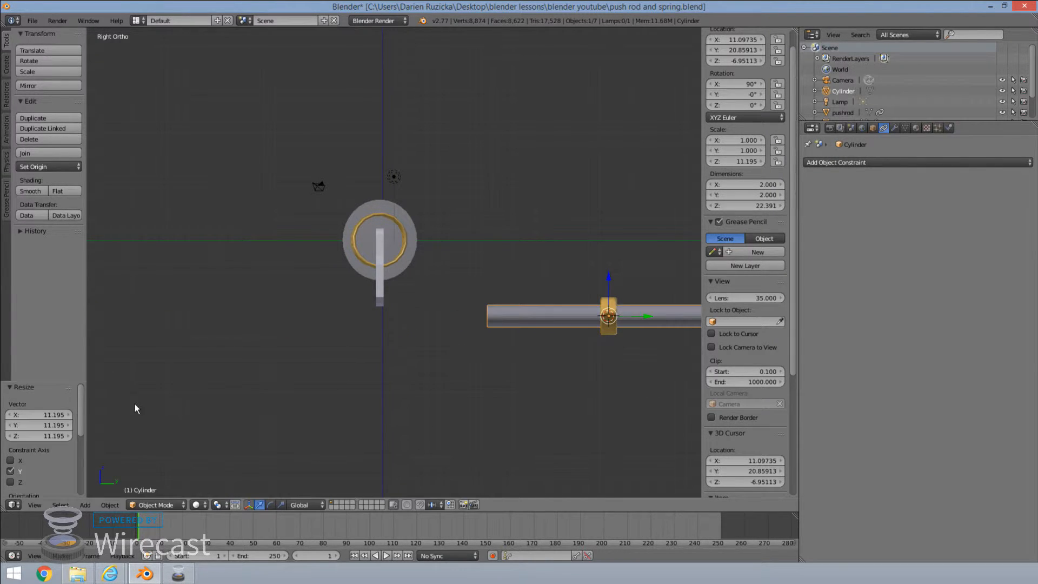
# Move the cylinder about -10.39 along Y so it spans from the s-cam to the slack adjuster
pyautogui.press('g')
pyautogui.press('y')
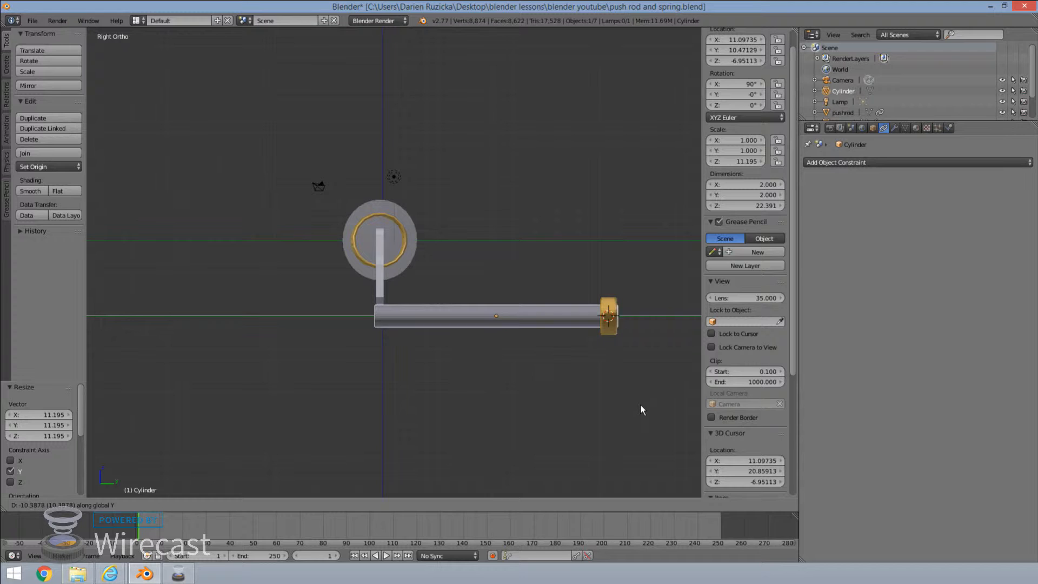
pyautogui.click(641, 406)
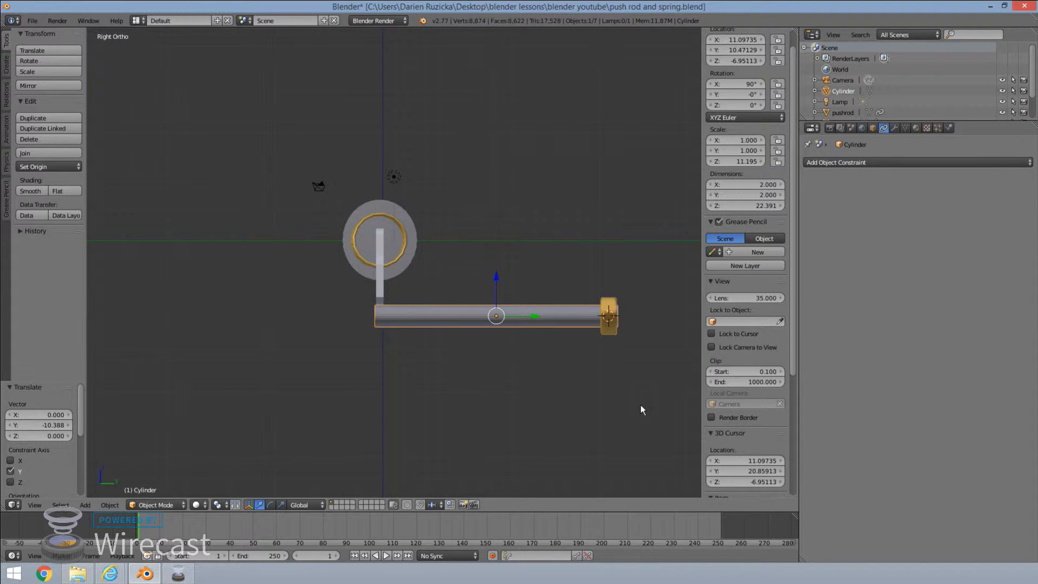
# Try raising the cylinder alone about 1.74 along Z to meet the slack adjuster's lower end, checking in wireframe
pyautogui.press('z')
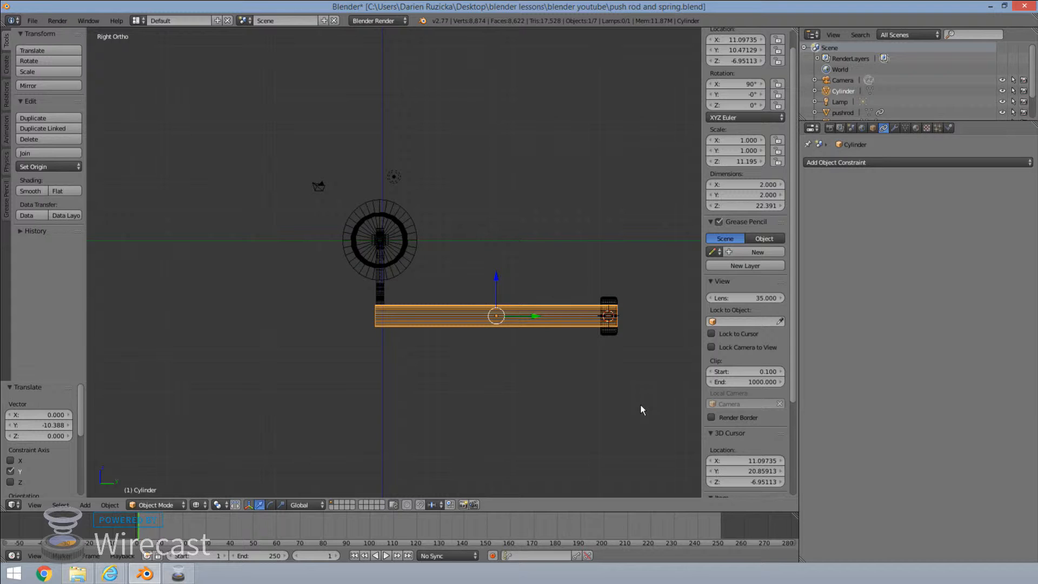
pyautogui.scroll(7, 641, 406)
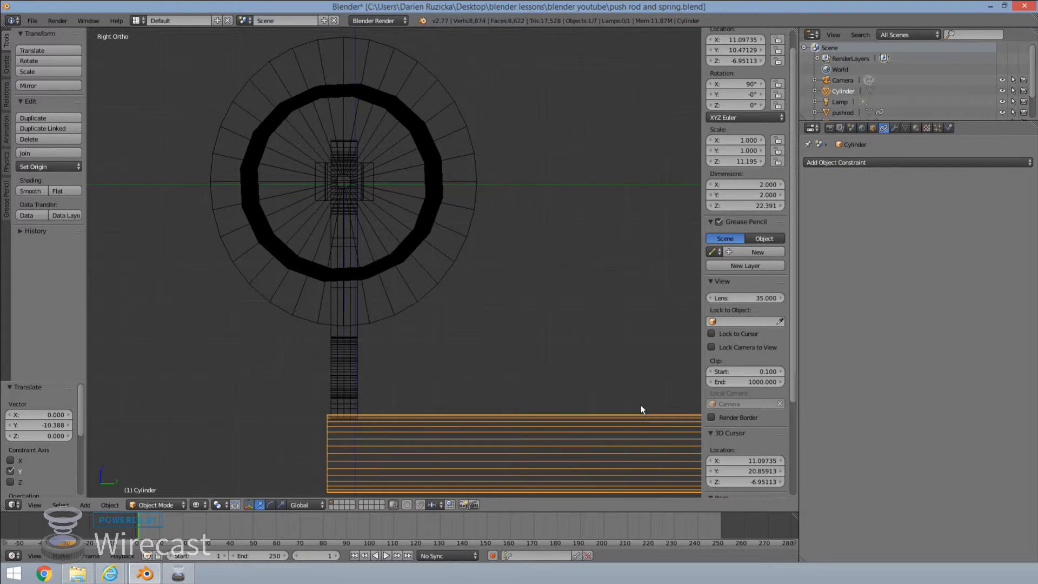
pyautogui.keyDown('shift'); pyautogui.moveTo(566, 377); pyautogui.dragTo(545, 186, button='middle'); pyautogui.keyUp('shift')
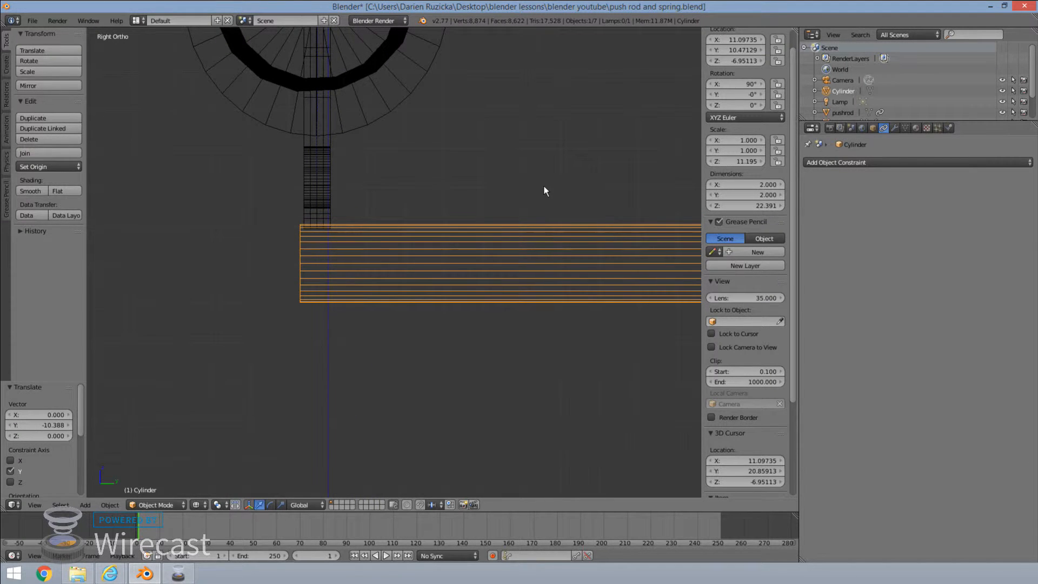
pyautogui.press('g')
pyautogui.press('z')
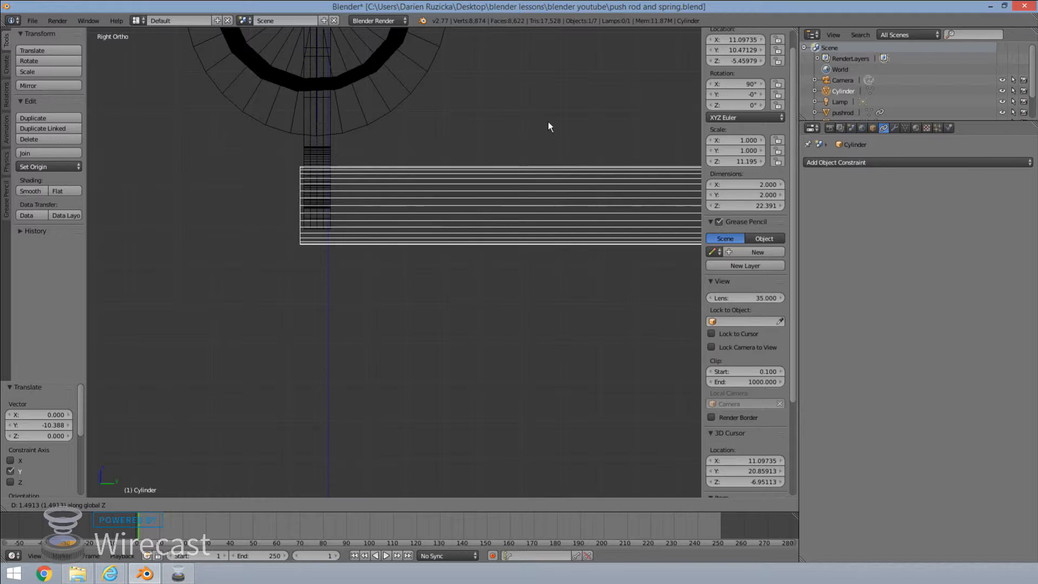
pyautogui.click(549, 117)
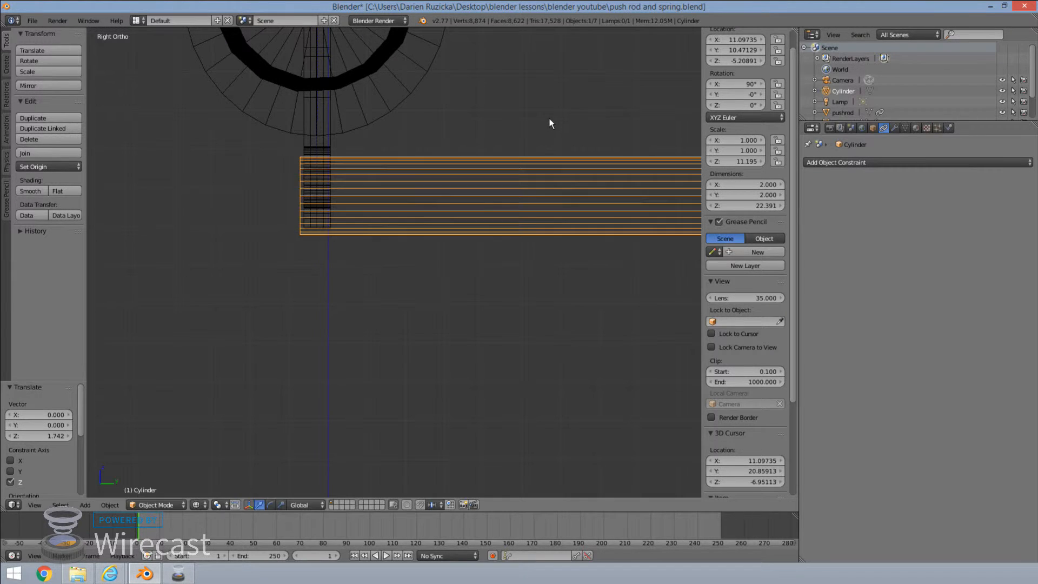
pyautogui.keyDown('shift'); pyautogui.moveTo(549, 116); pyautogui.dragTo(546, 219, button='middle'); pyautogui.keyUp('shift')
pyautogui.scroll(-5, 611, 297)
pyautogui.scroll(-3, 613, 297)
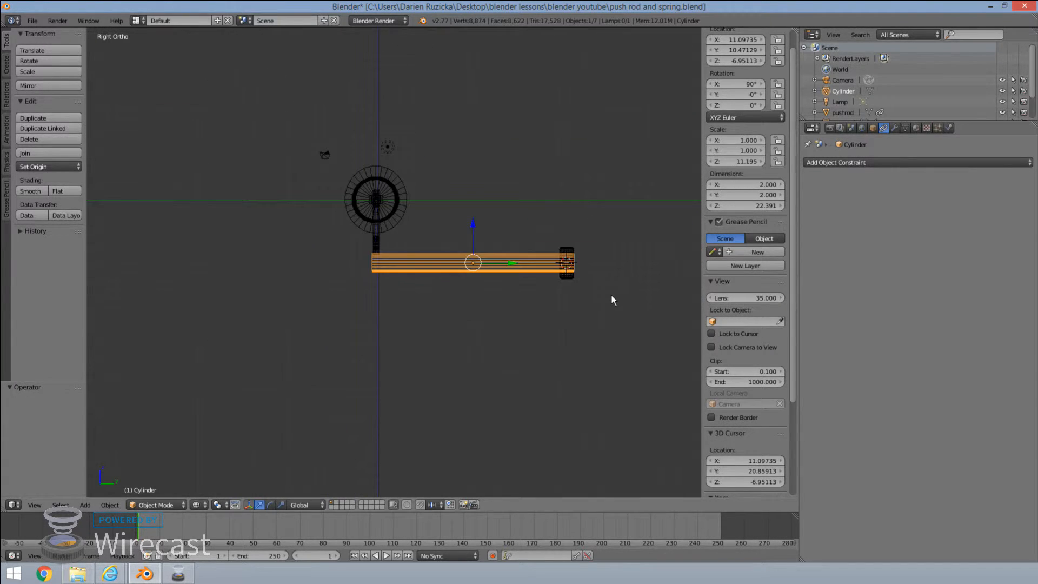
pyautogui.press('z')
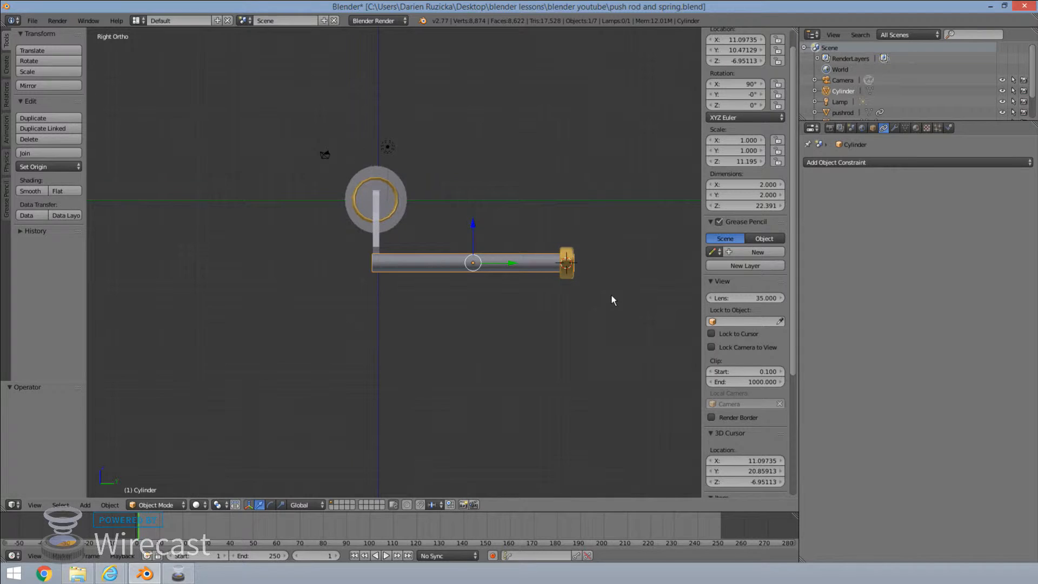
# Select the s-cam together with the cylinder and raise both about 2.16 along Z in wireframe, level with the slack adjuster's lower end
pyautogui.keyDown('shift'); pyautogui.click(567, 264); pyautogui.keyUp('shift')
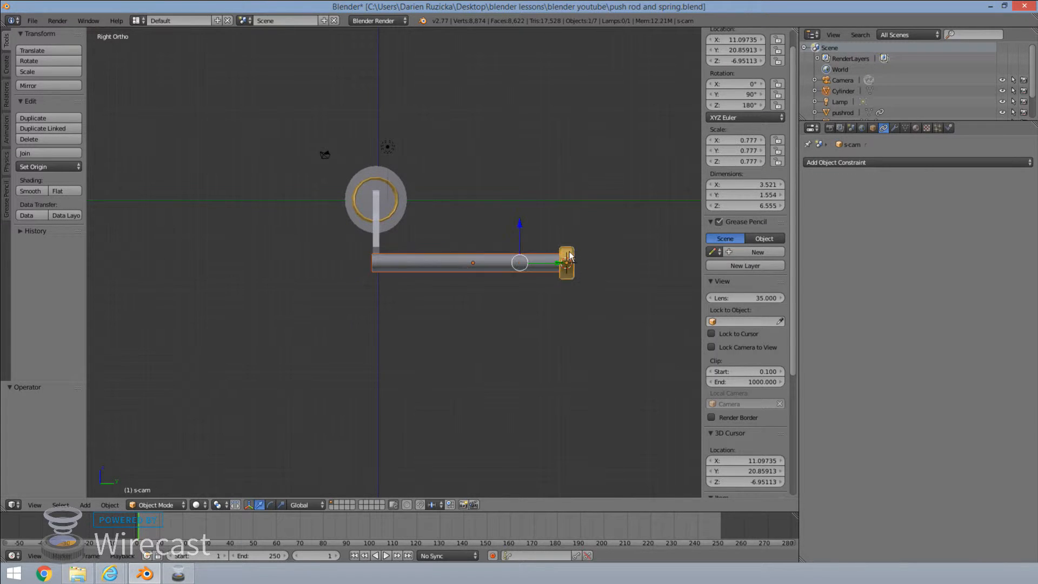
pyautogui.press('z')
pyautogui.scroll(7, 480, 260)
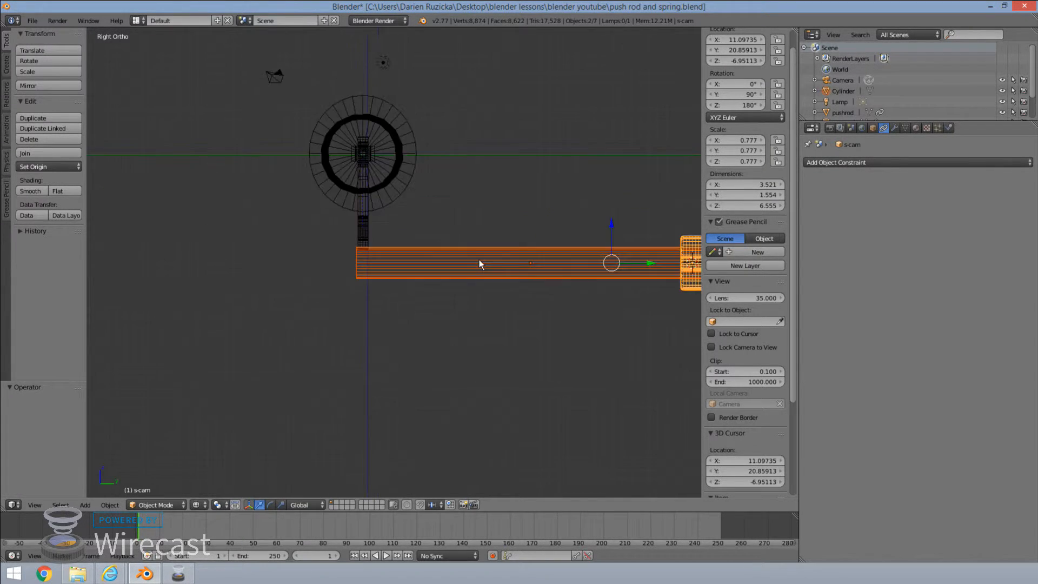
pyautogui.scroll(3, 479, 259)
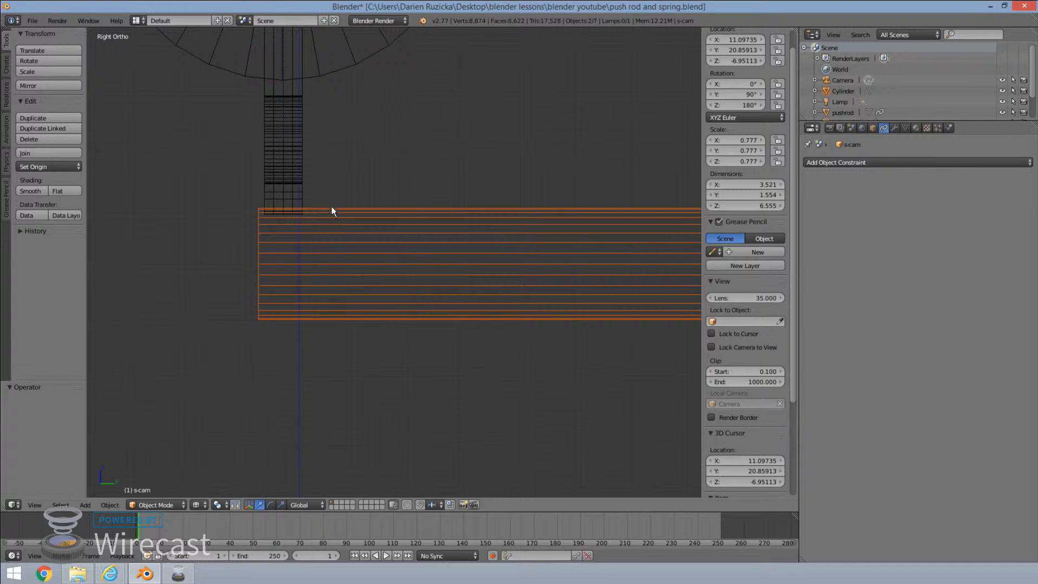
pyautogui.press('g')
pyautogui.press('z')
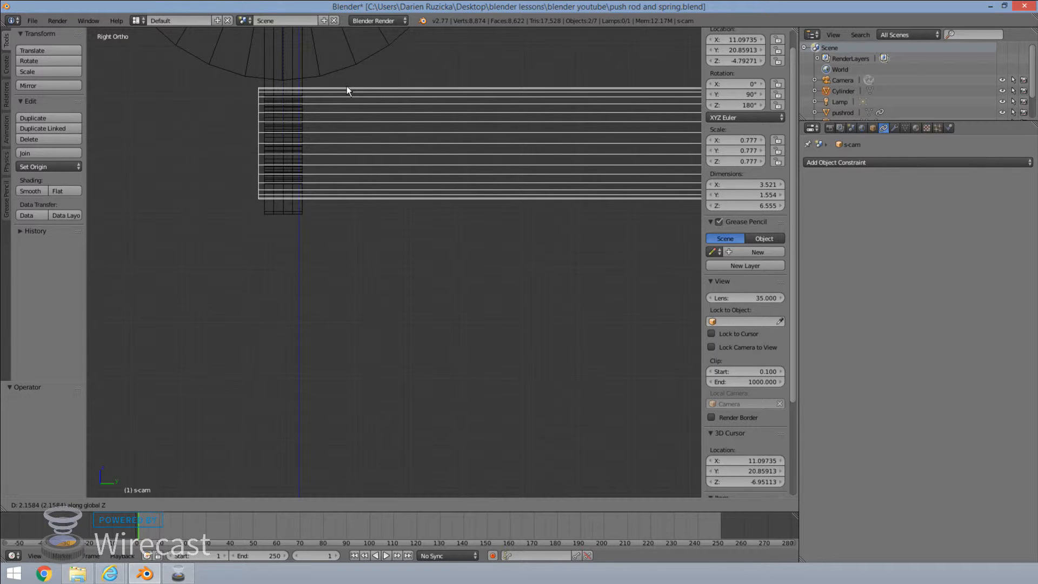
pyautogui.click(346, 87)
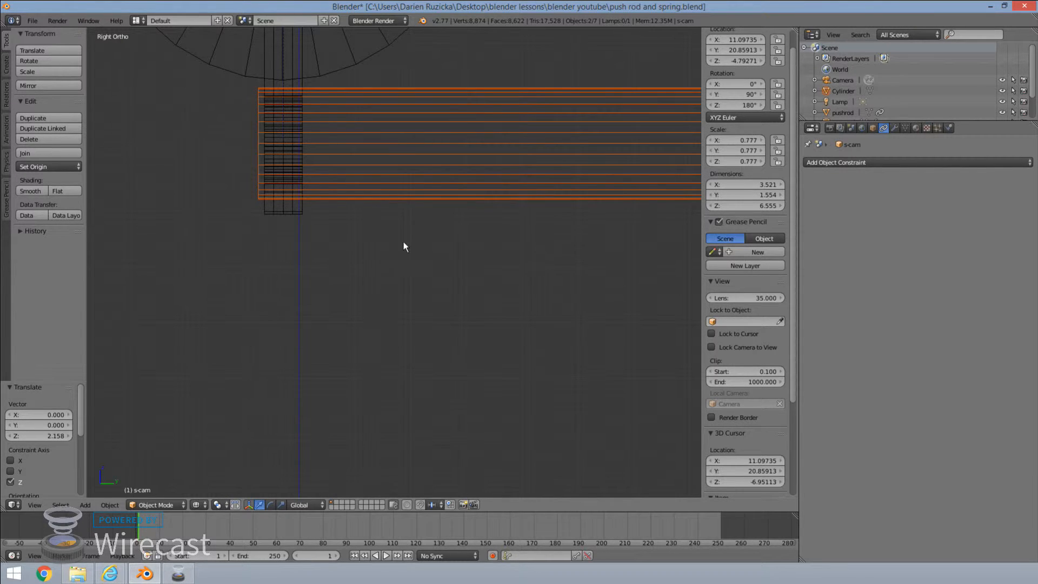
# Scale the s-cam and cylinder together by about 0.856, and stretch them along Y by about 1.165 to reach the slack adjuster
pyautogui.press('s')
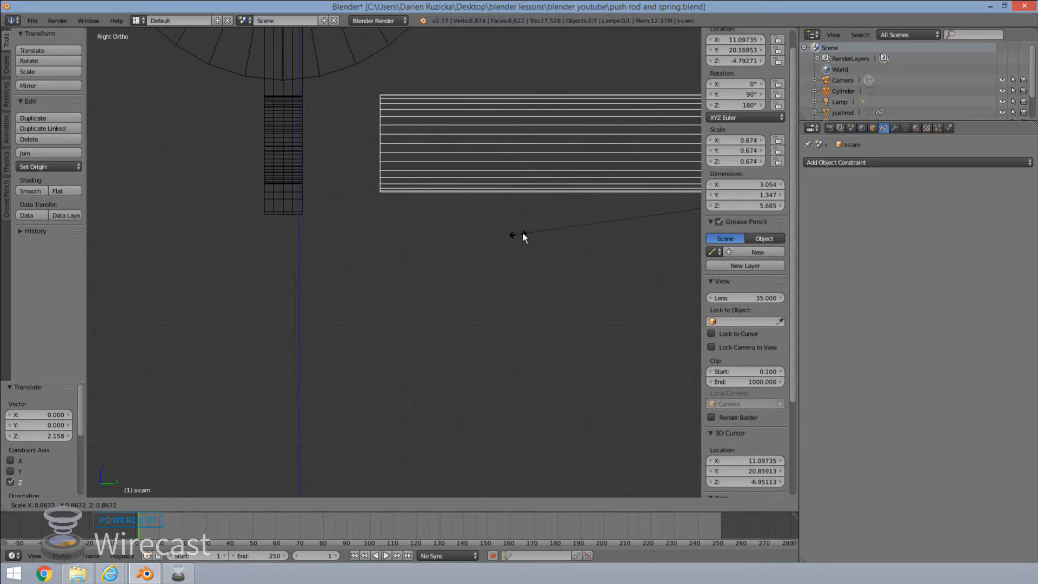
pyautogui.click(524, 233)
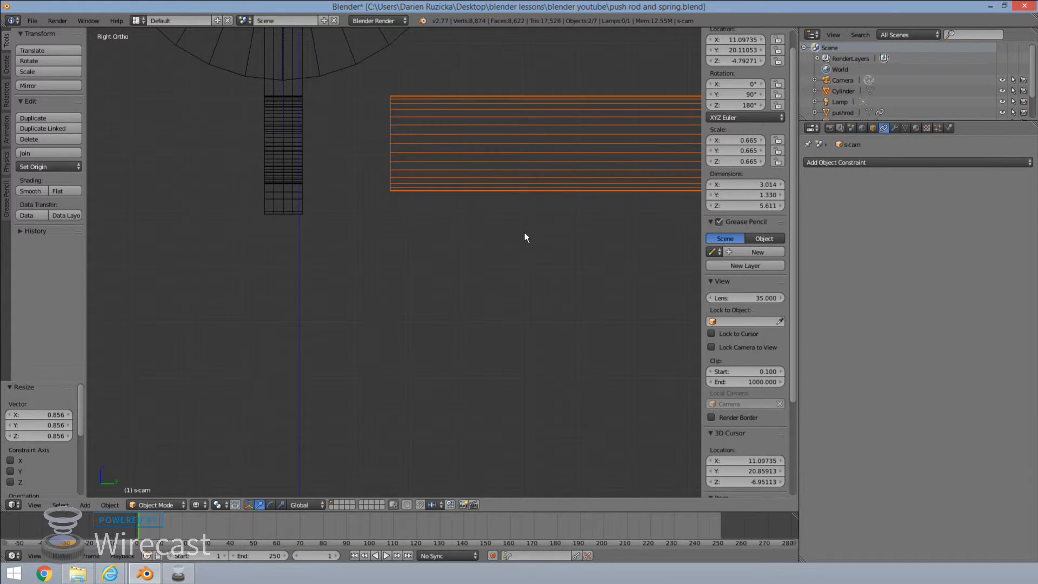
pyautogui.press('s')
pyautogui.press('y')
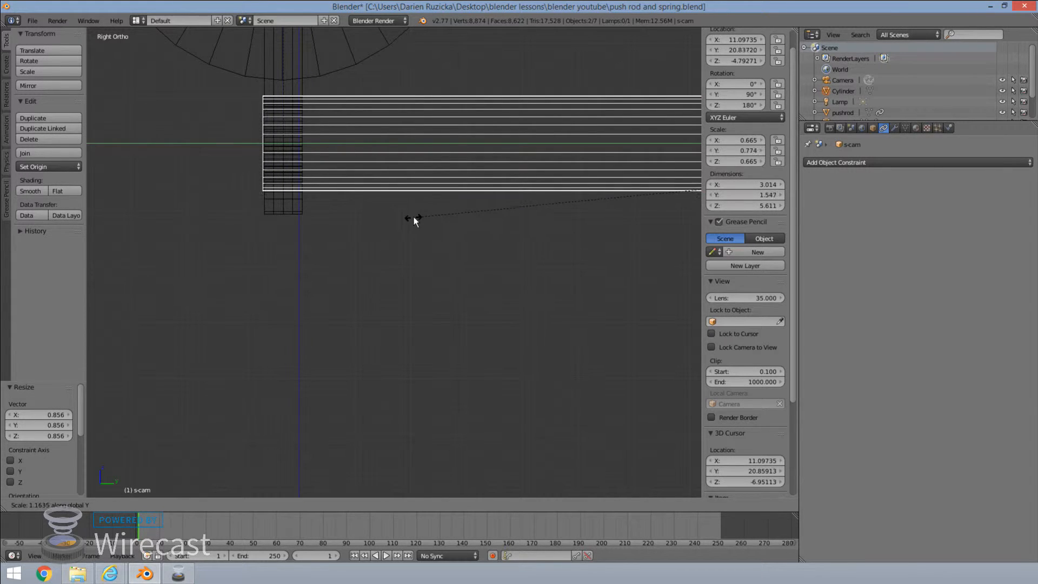
pyautogui.click(414, 222)
# Thin the s-cam and cylinder again by scaling both about 0.895, and restore their reach with a Y stretch of about 1.118
pyautogui.press('s')
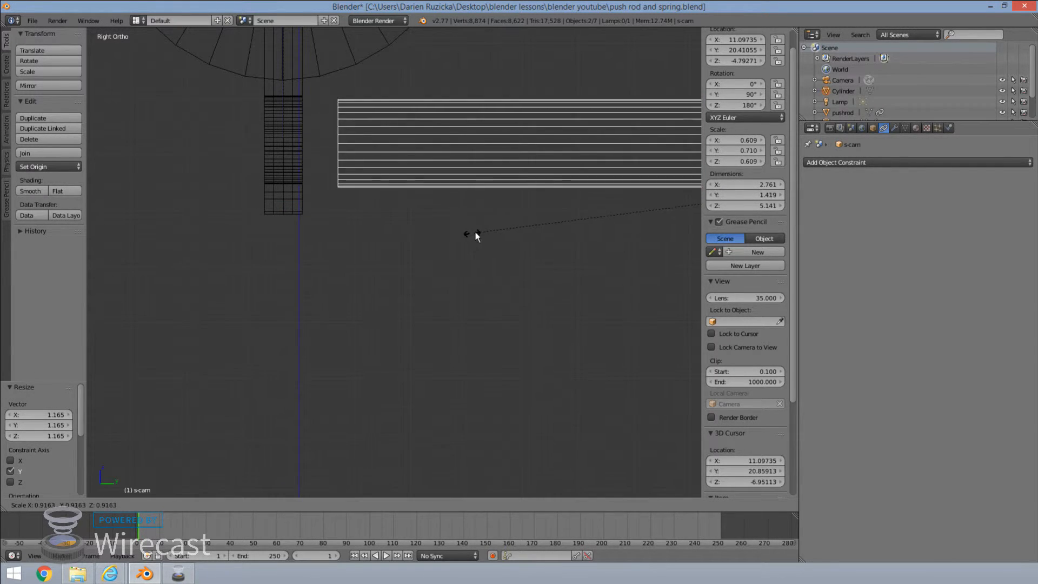
pyautogui.click(489, 228)
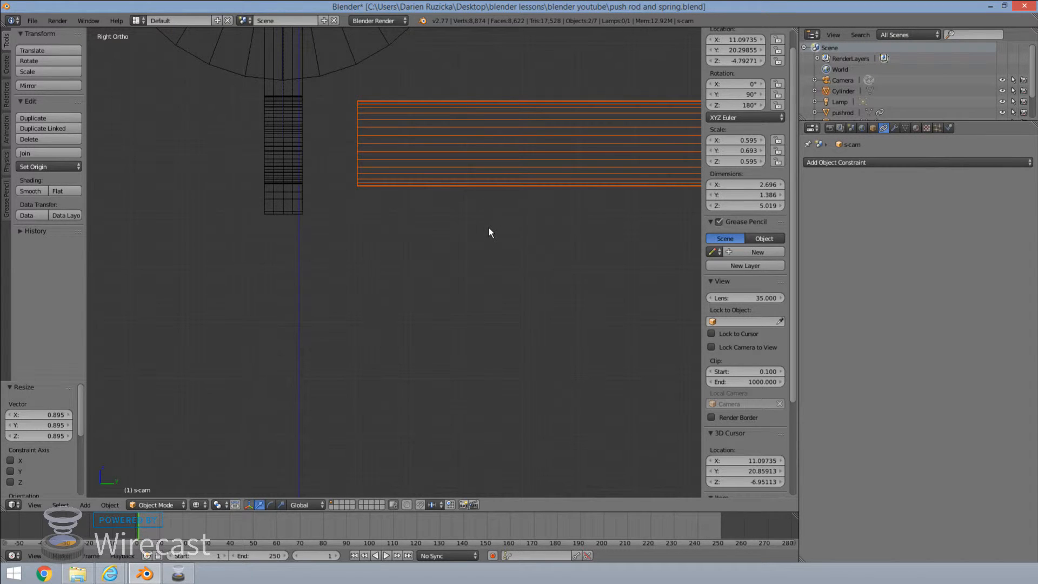
pyautogui.press('s')
pyautogui.press('y')
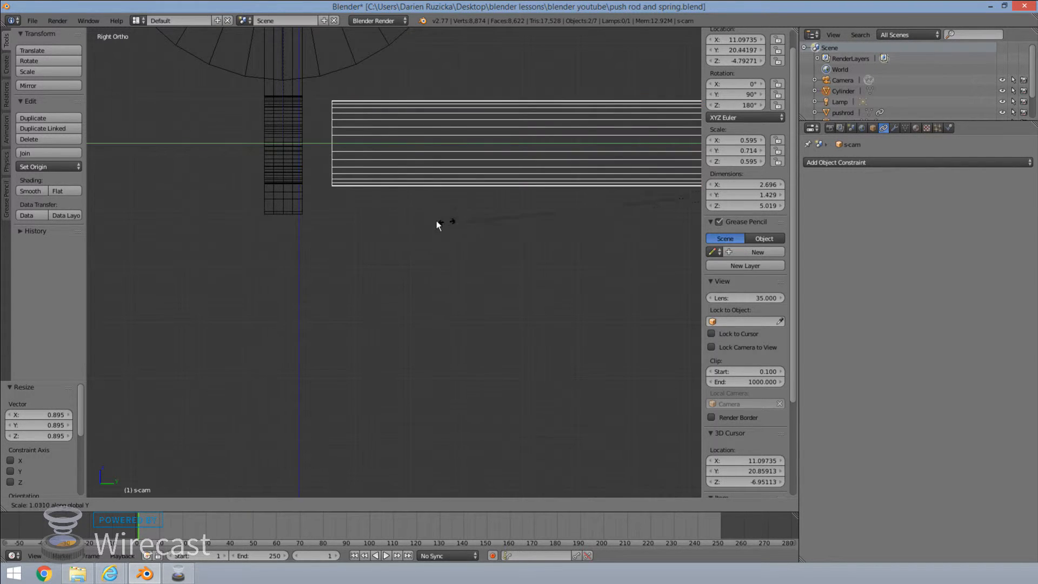
pyautogui.click(405, 210)
# Raise the s-cam and cylinder about 0.077 along Z and return the viewport to solid shading
pyautogui.press('g')
pyautogui.press('z')
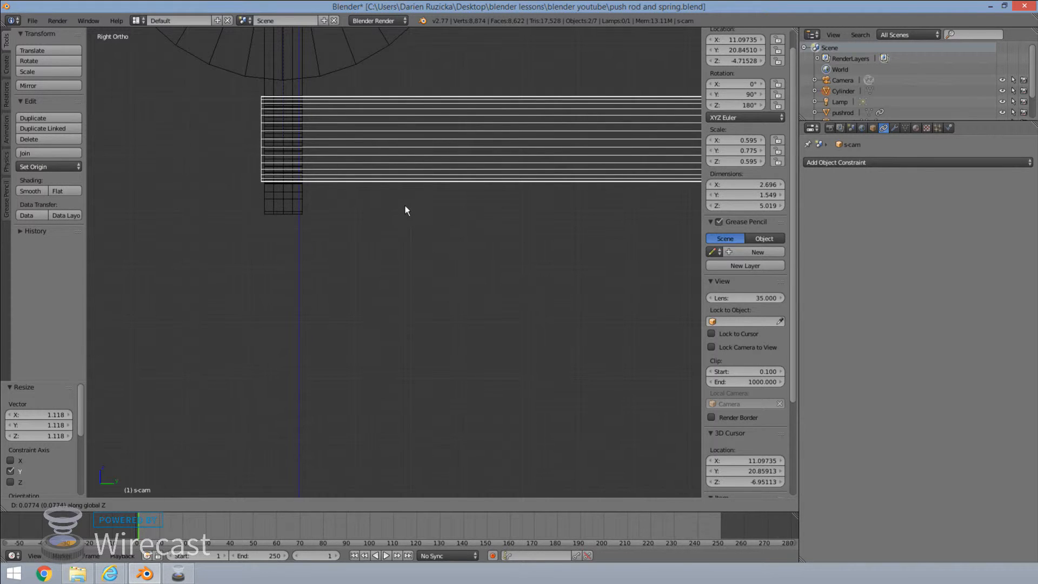
pyautogui.click(405, 206)
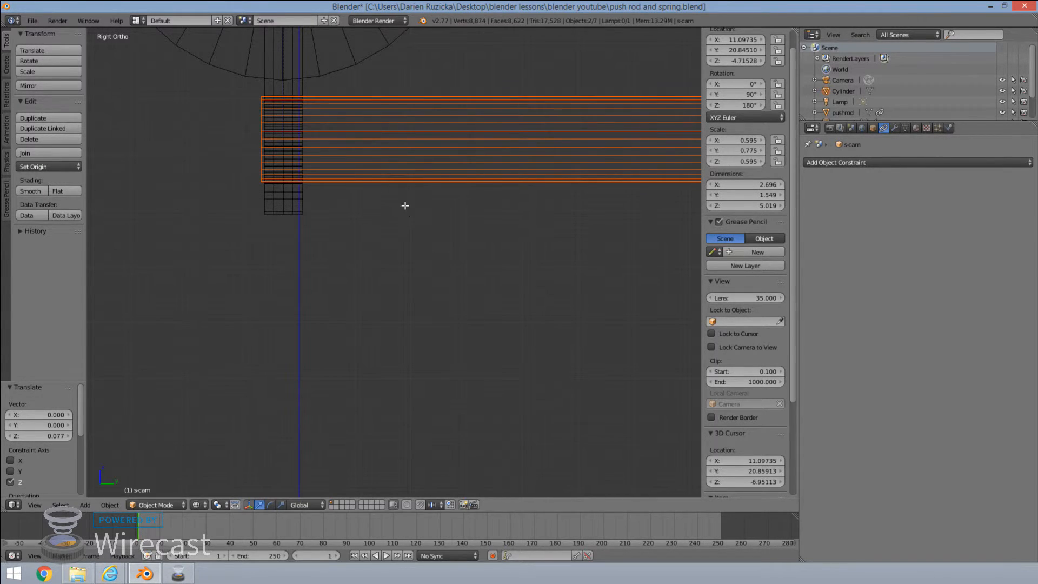
pyautogui.press('Tab')
pyautogui.scroll(-5, 409, 211)
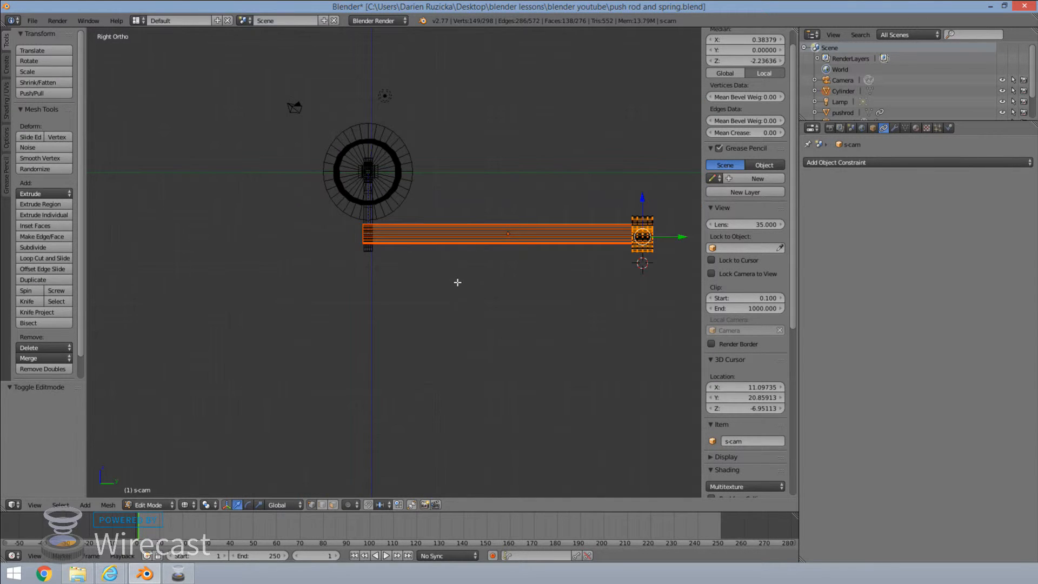
pyautogui.press('Tab')
pyautogui.press('z')
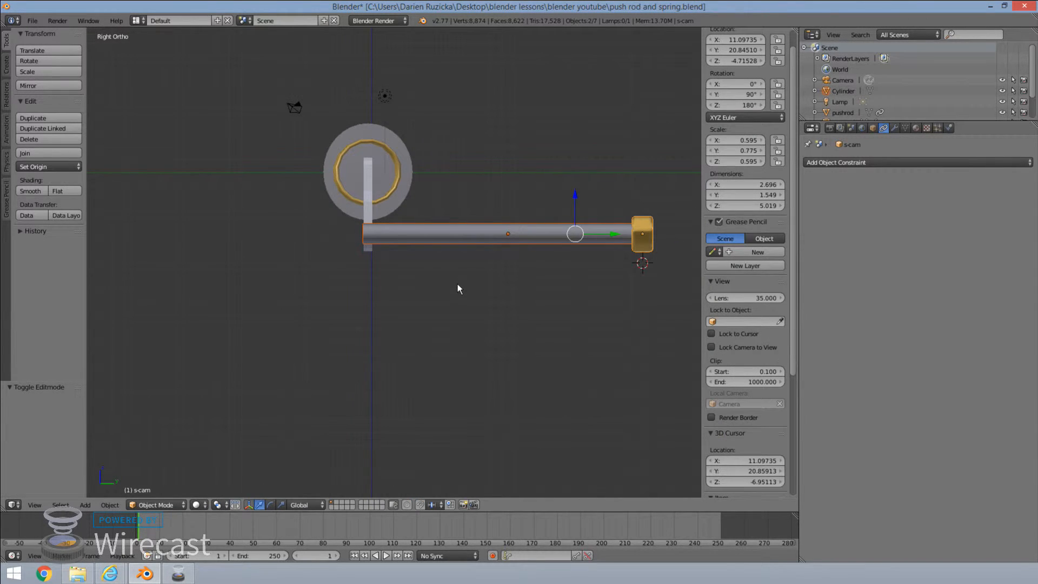
# In the front view, move the cylinder and s-cam together about -1.254 along X, centred on the slack adjuster's lower hole
pyautogui.press('a')
pyautogui.moveTo(493, 271); pyautogui.dragTo(372, 265, button='middle')
pyautogui.press('KP_1')
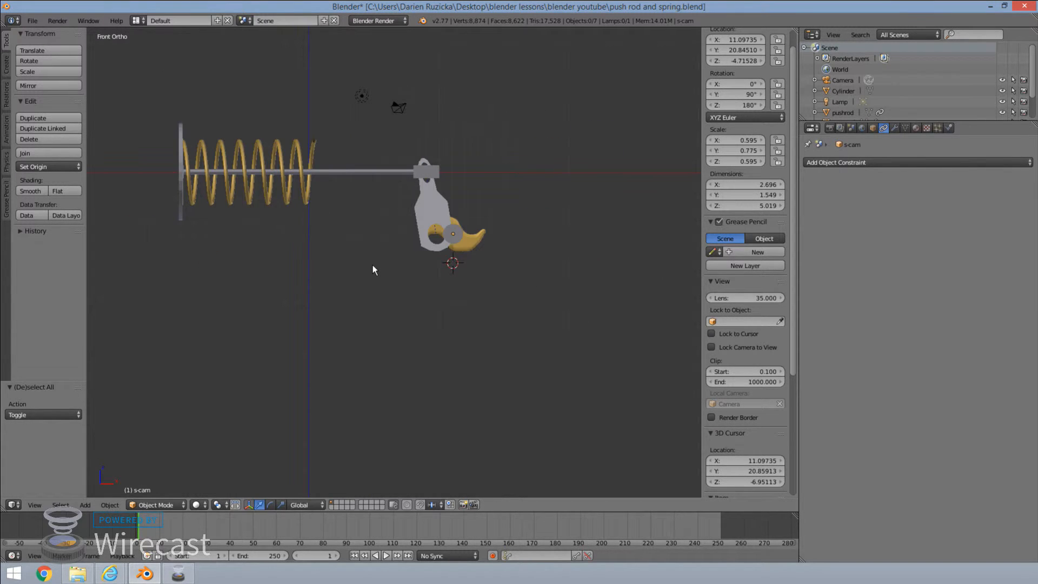
pyautogui.rightClick(460, 233)
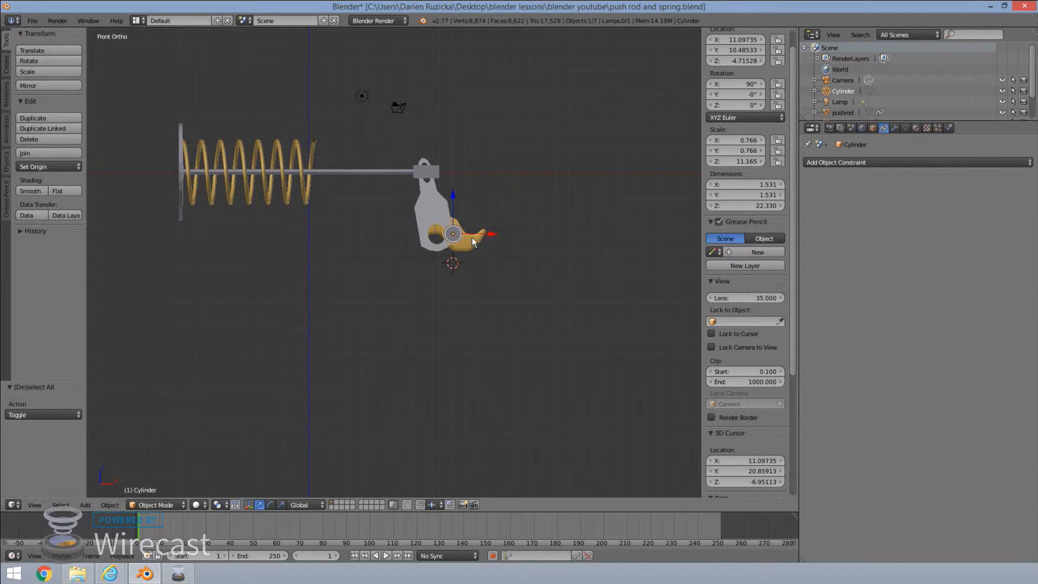
pyautogui.keyDown('shift'); pyautogui.rightClick(474, 241); pyautogui.keyUp('shift')
pyautogui.scroll(7, 492, 246)
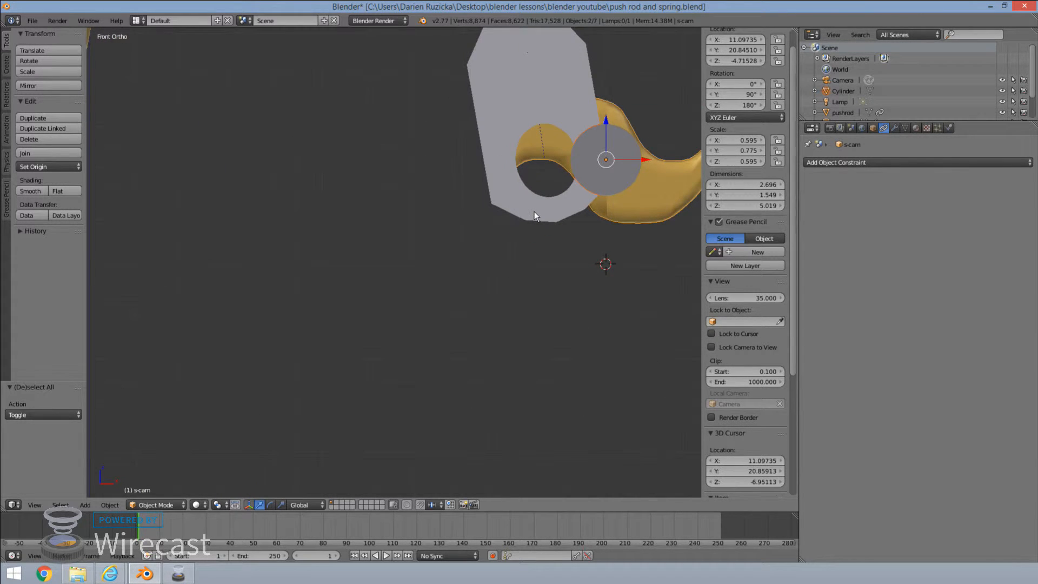
pyautogui.press('g')
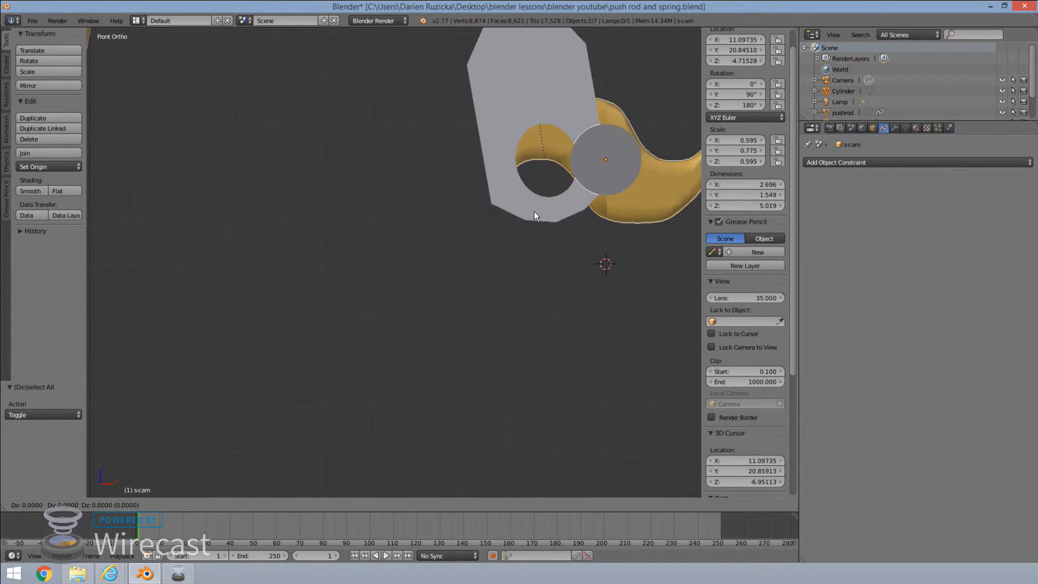
pyautogui.press('x')
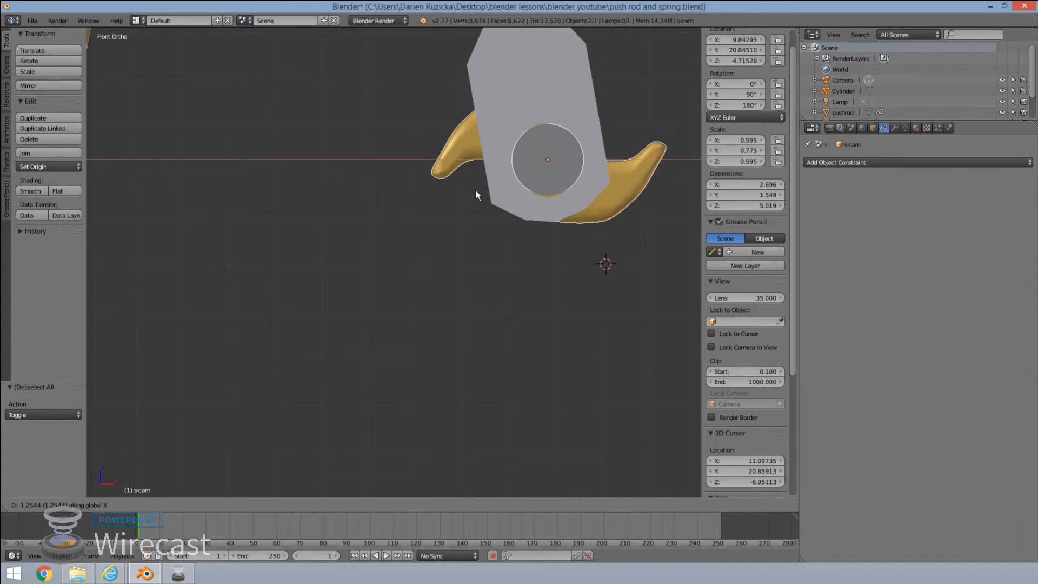
pyautogui.click(476, 191)
pyautogui.press('a')
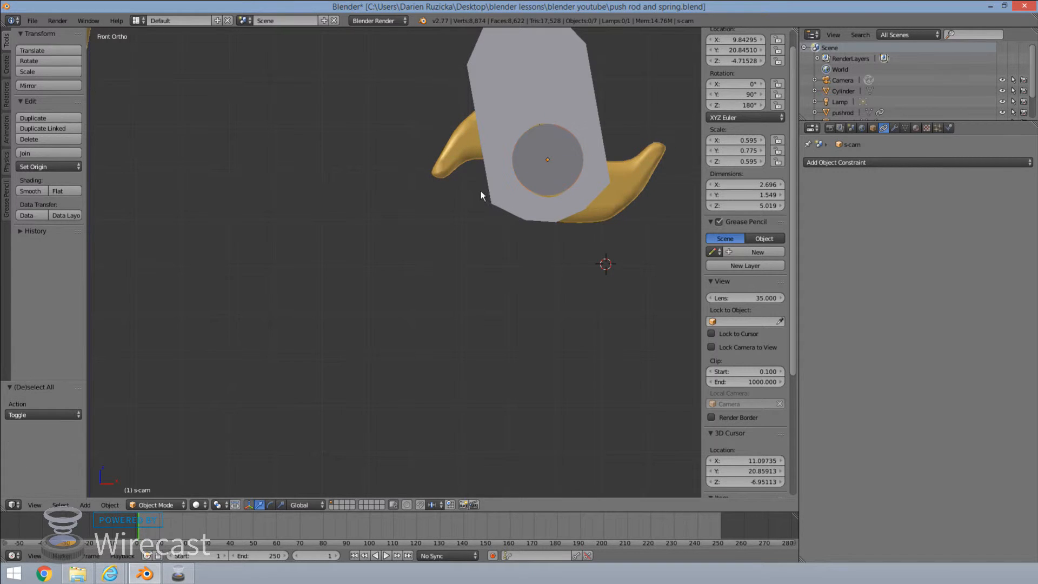
# Give the cylinder a new material with a near-black diffuse colour of about 0.009 for R, G and B
pyautogui.moveTo(552, 202); pyautogui.dragTo(500, 211, button='middle')
pyautogui.rightClick(502, 207)
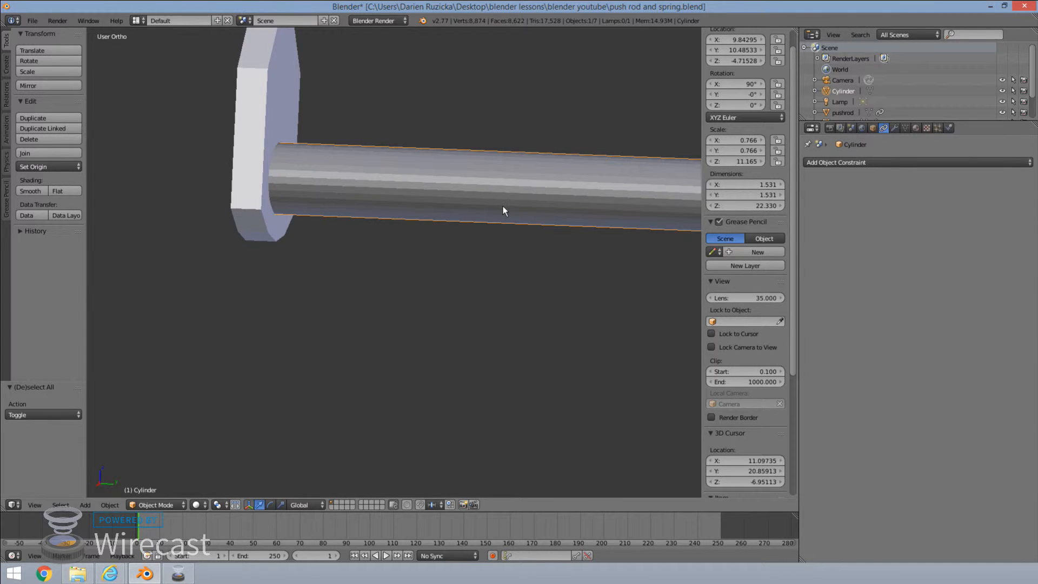
pyautogui.click(915, 128)
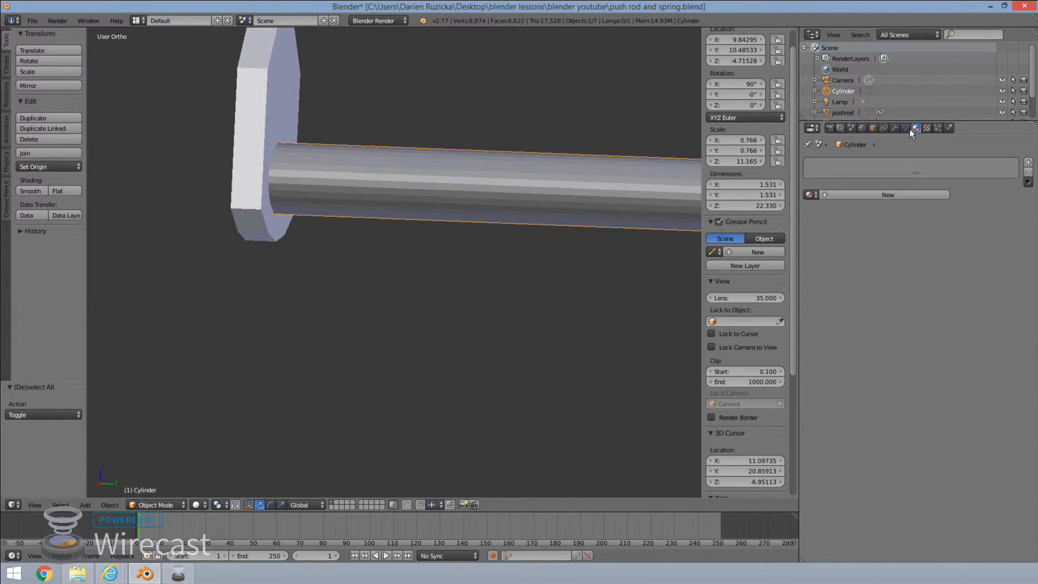
pyautogui.click(888, 195)
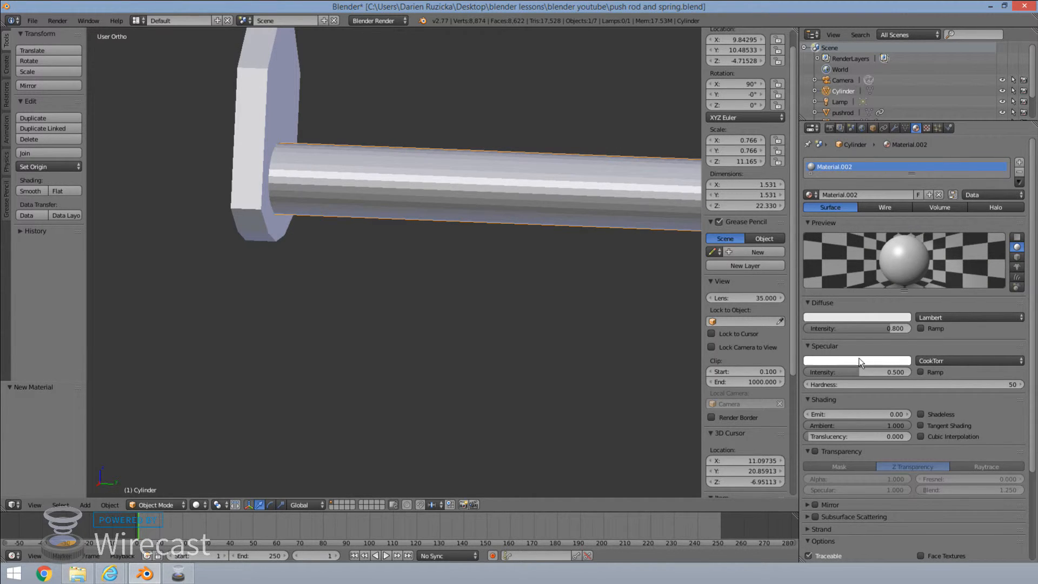
pyautogui.click(861, 318)
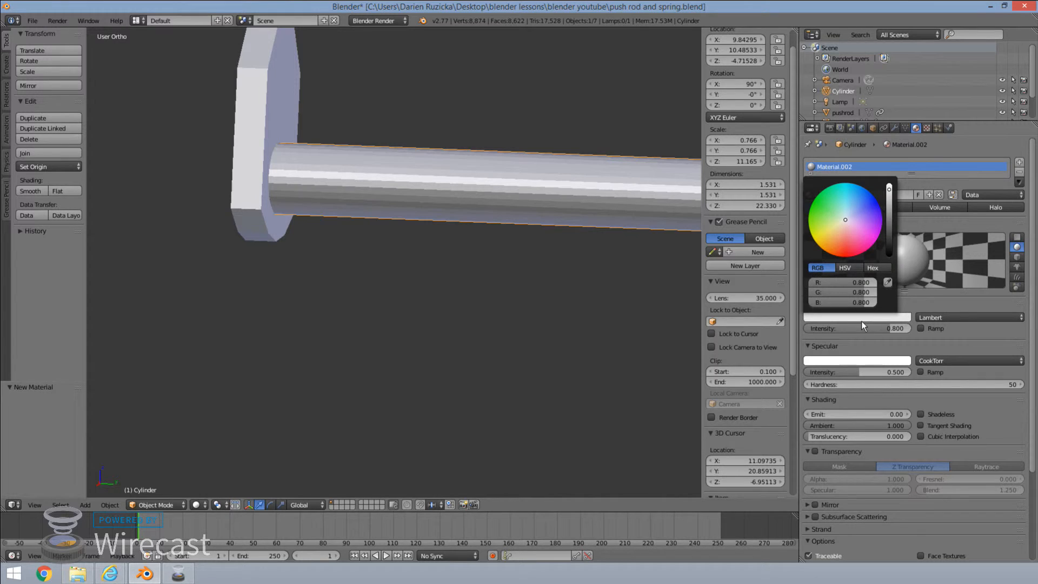
pyautogui.click(891, 248)
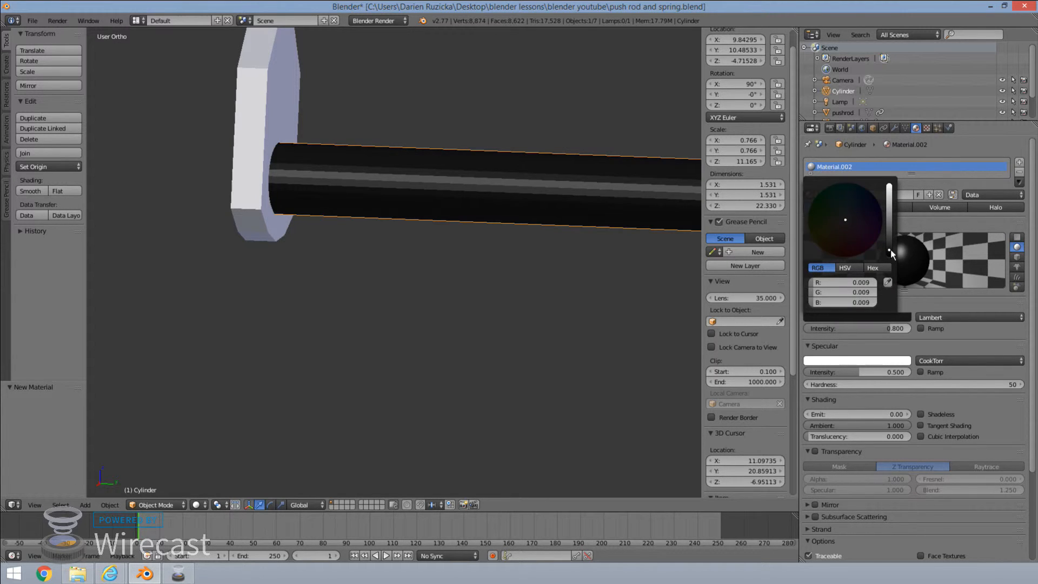
pyautogui.click(647, 275)
pyautogui.press('a')
# Examine the assembly from several angles, and slide the push rod along X and back to test how the slack adjuster moves
pyautogui.scroll(-7, 544, 284)
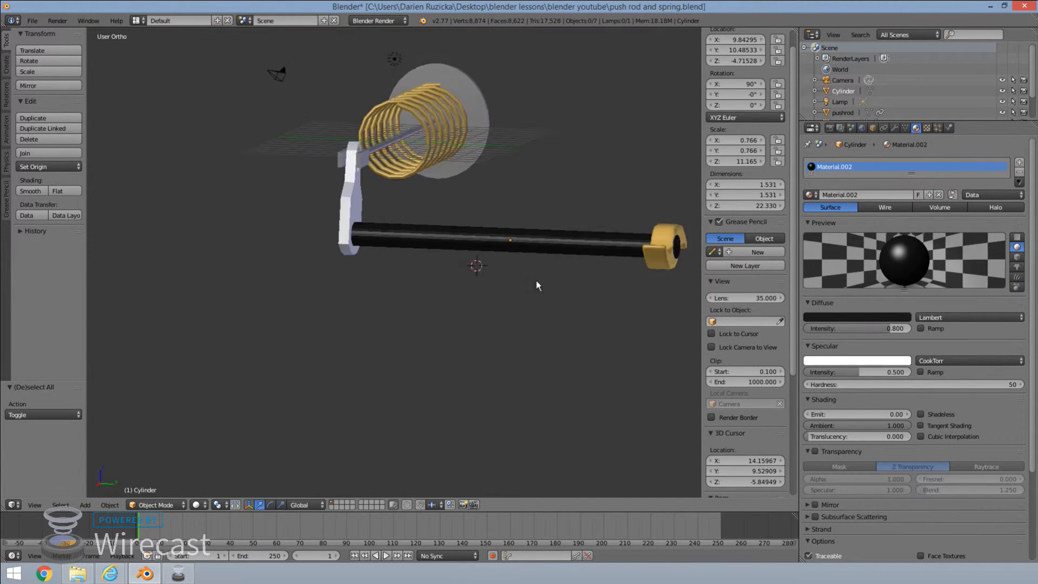
pyautogui.moveTo(537, 285); pyautogui.dragTo(553, 222, button='middle')
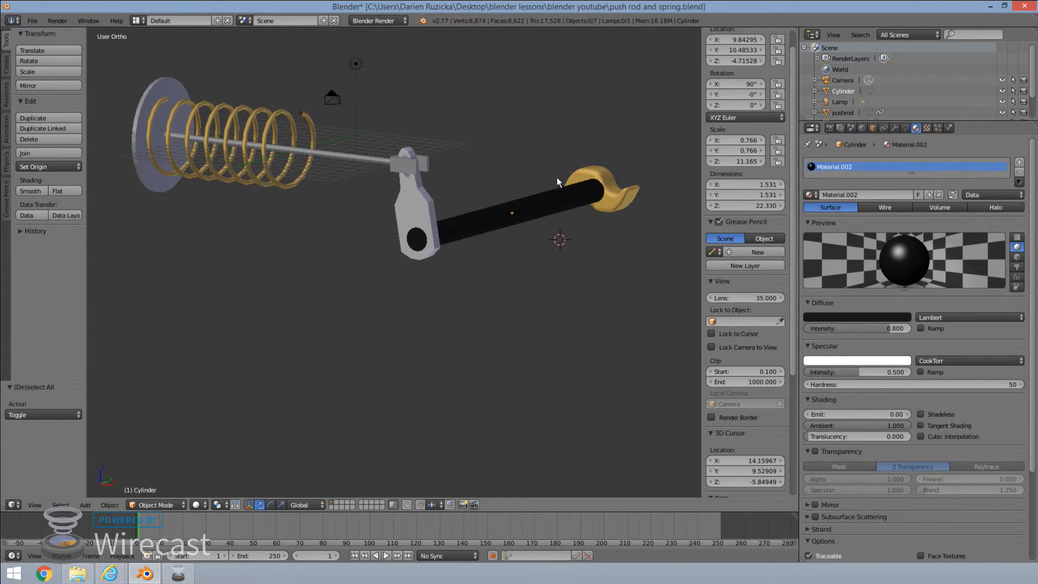
pyautogui.moveTo(618, 186); pyautogui.dragTo(661, 275, button='middle')
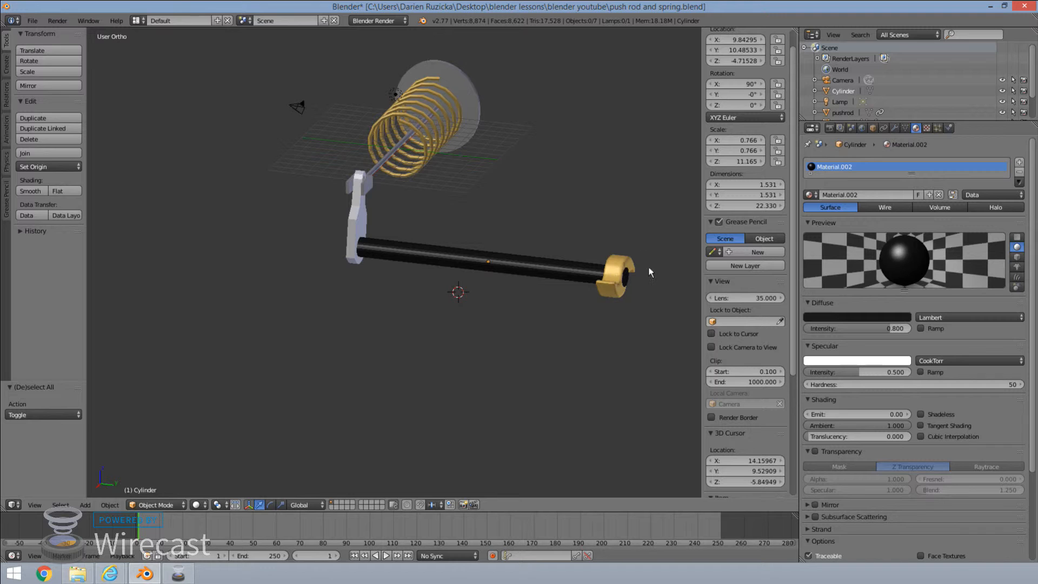
pyautogui.moveTo(649, 272); pyautogui.dragTo(346, 299, button='middle')
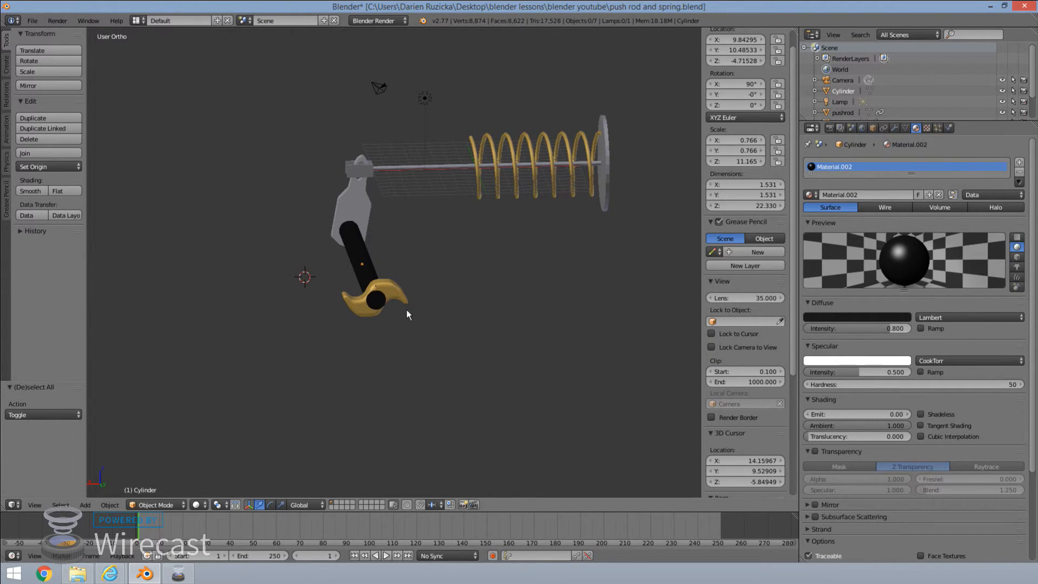
pyautogui.moveTo(410, 305); pyautogui.dragTo(491, 309, button='middle')
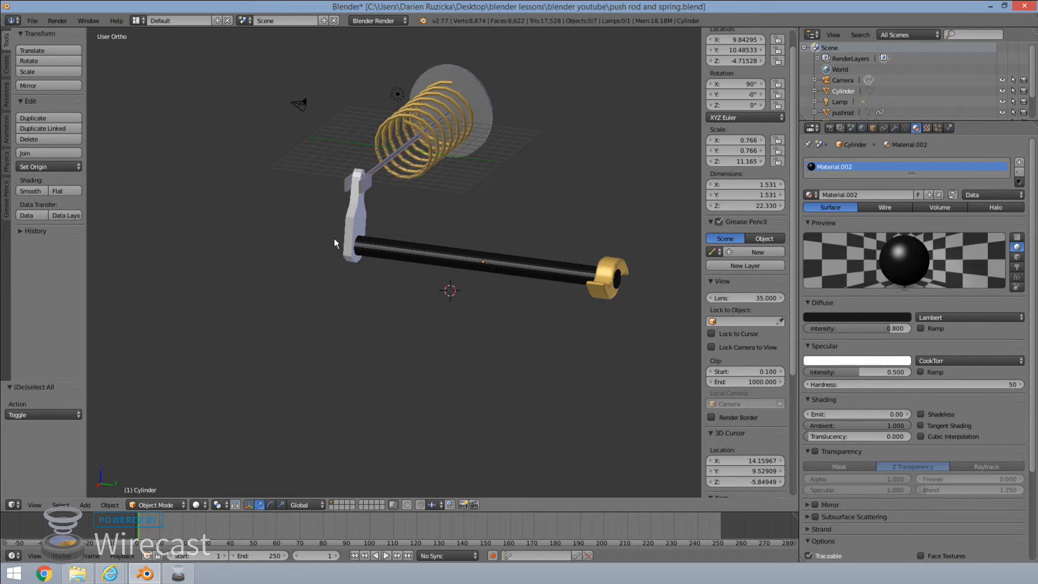
pyautogui.moveTo(335, 239); pyautogui.dragTo(496, 238, button='middle')
pyautogui.rightClick(363, 183)
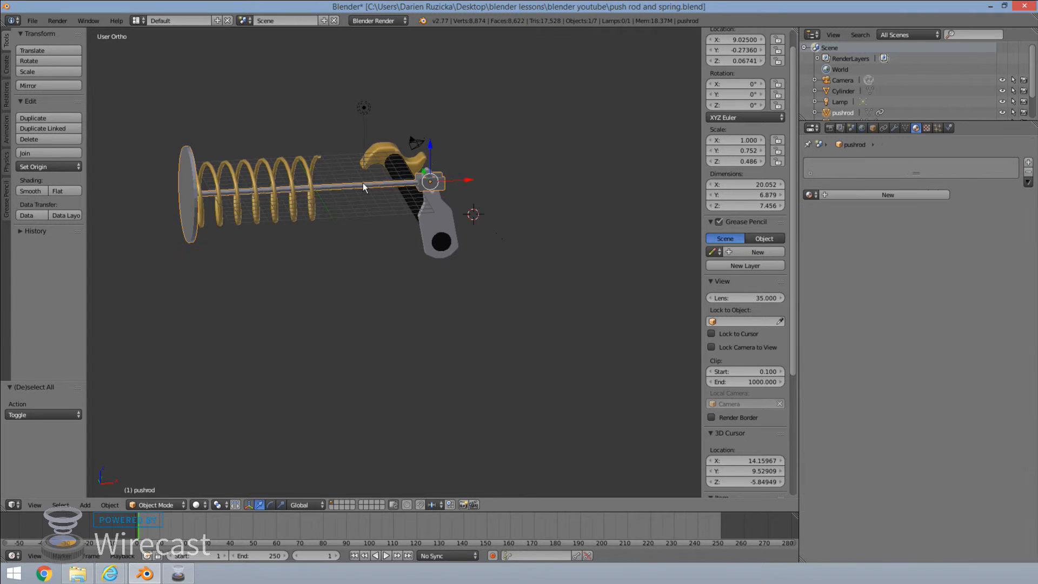
pyautogui.press('g')
pyautogui.press('x')
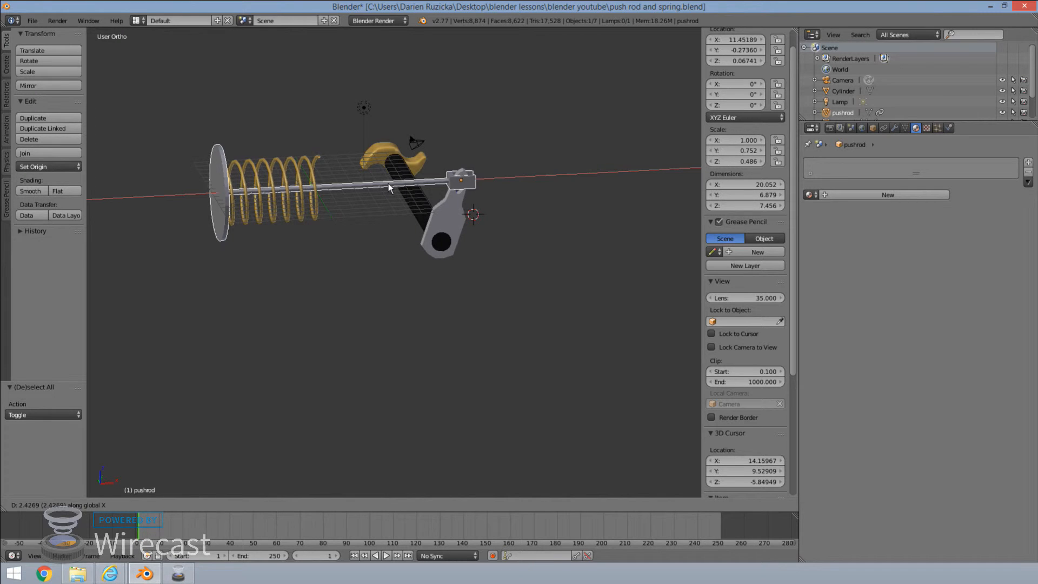
pyautogui.click(267, 180)
pyautogui.moveTo(397, 187); pyautogui.dragTo(348, 213, button='middle')
pyautogui.press('a')
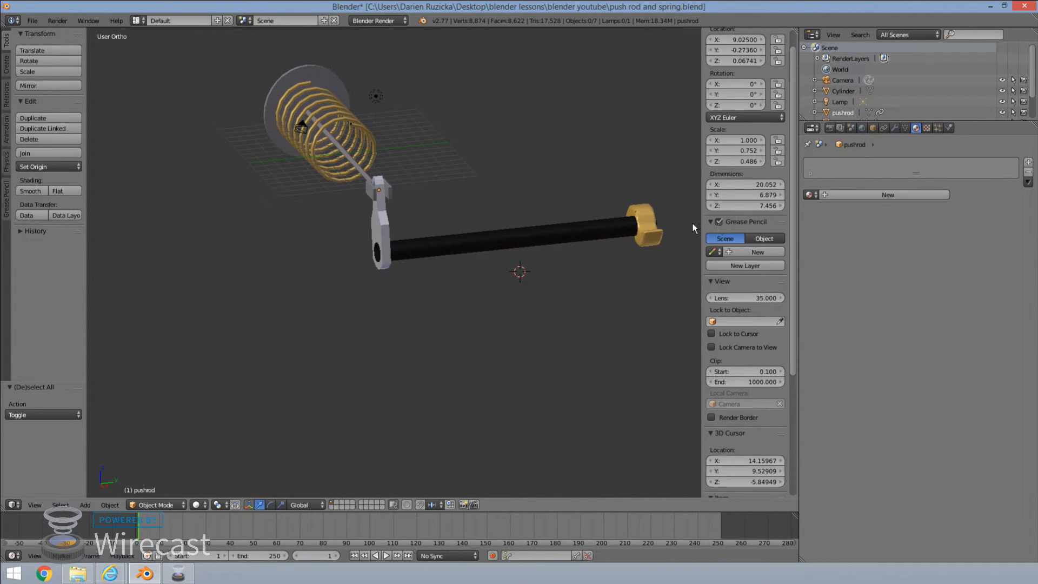
# Parent the s-cam and the black cylinder to the slack adjuster using Object (Keep Transform)
pyautogui.rightClick(641, 226)
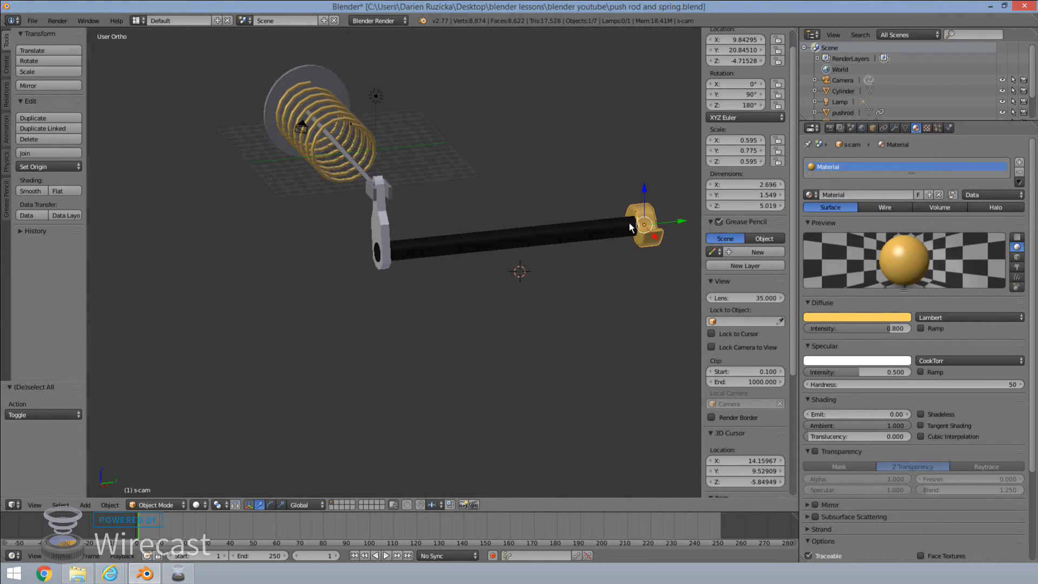
pyautogui.rightClick(584, 229)
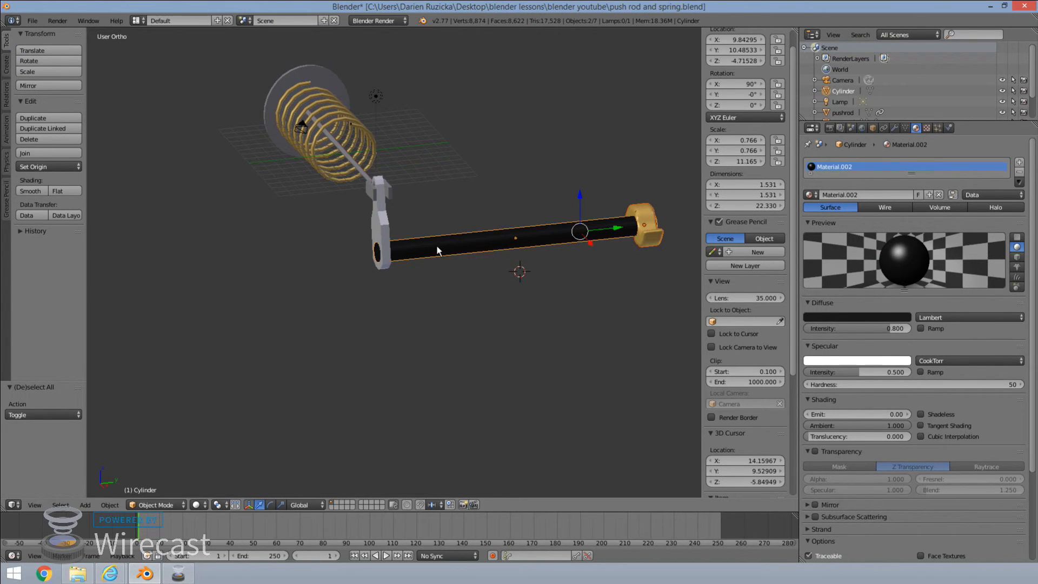
pyautogui.rightClick(382, 231)
pyautogui.hotkey('ctrl', 'p')
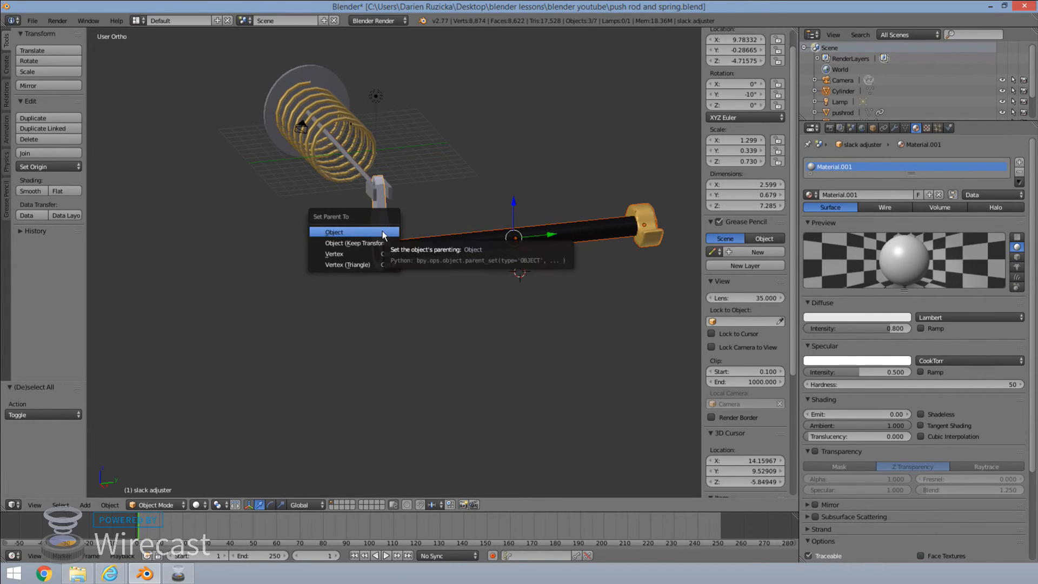
pyautogui.click(373, 243)
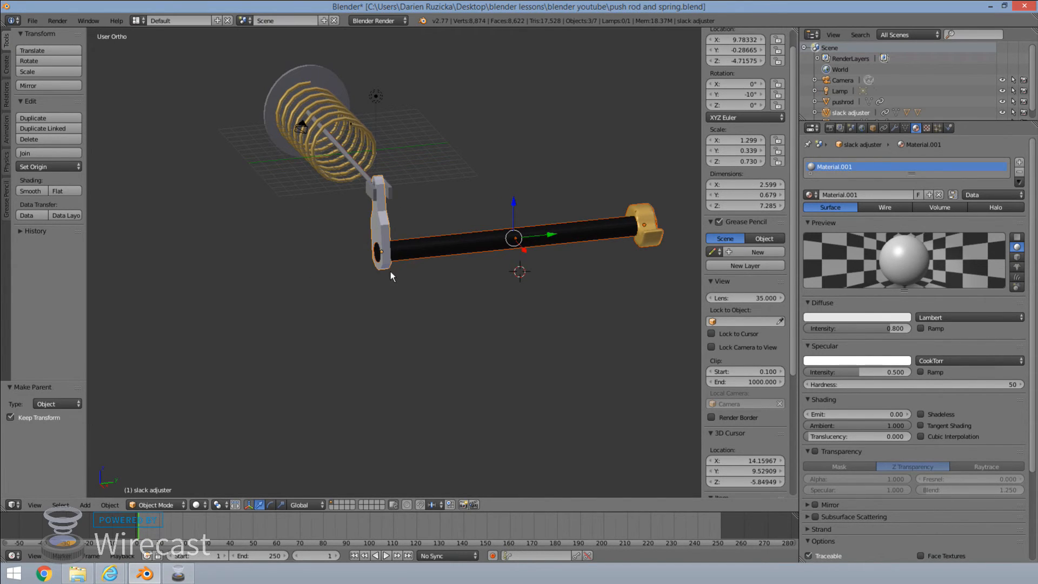
pyautogui.press('a')
# Slide the push rod along X and back to check whether the shaft and s-cam turn with the slack adjuster
pyautogui.moveTo(355, 261); pyautogui.dragTo(368, 200, button='middle')
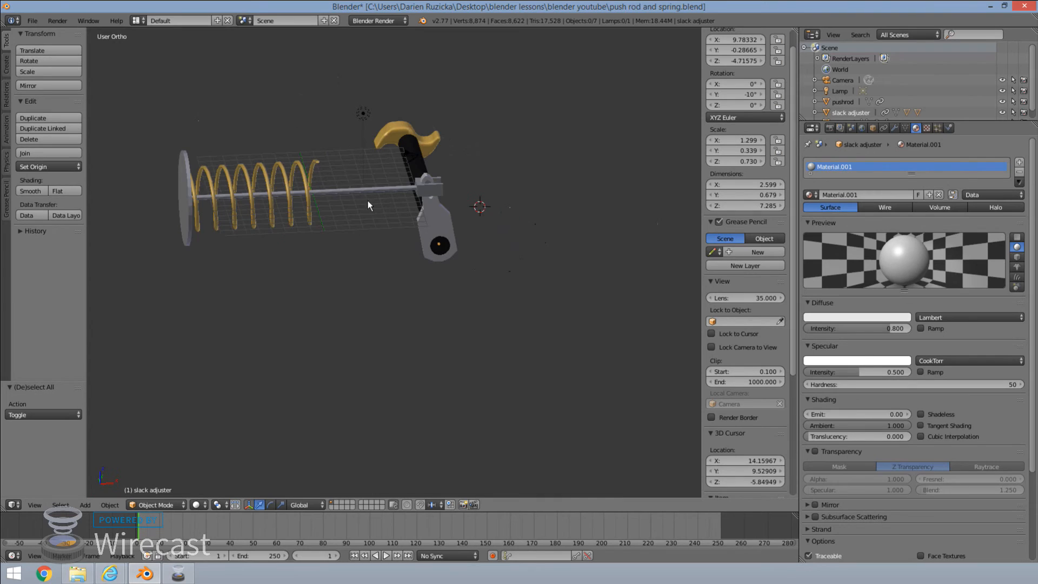
pyautogui.rightClick(345, 192)
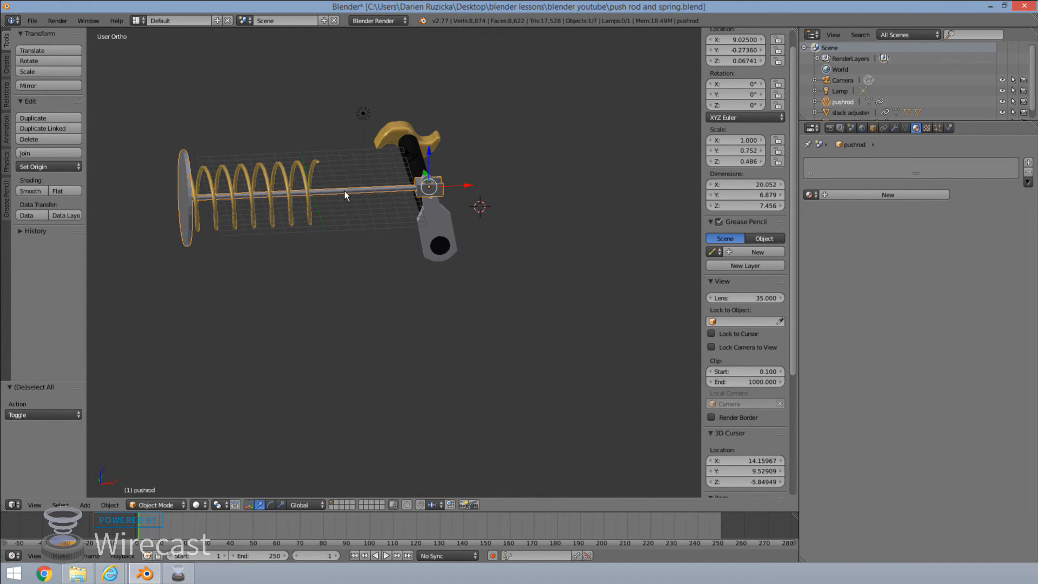
pyautogui.press('g')
pyautogui.press('x')
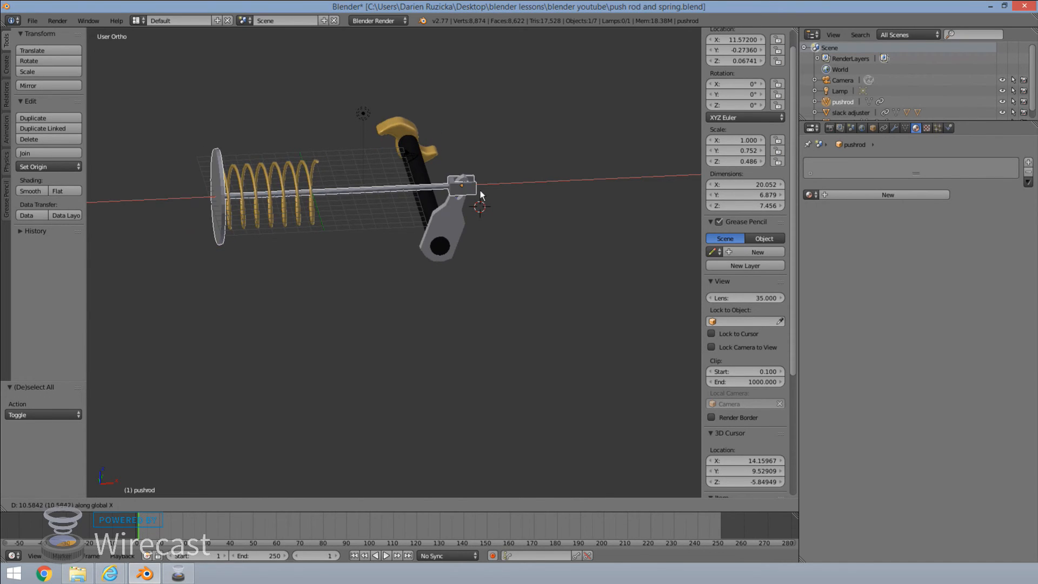
pyautogui.click(289, 183)
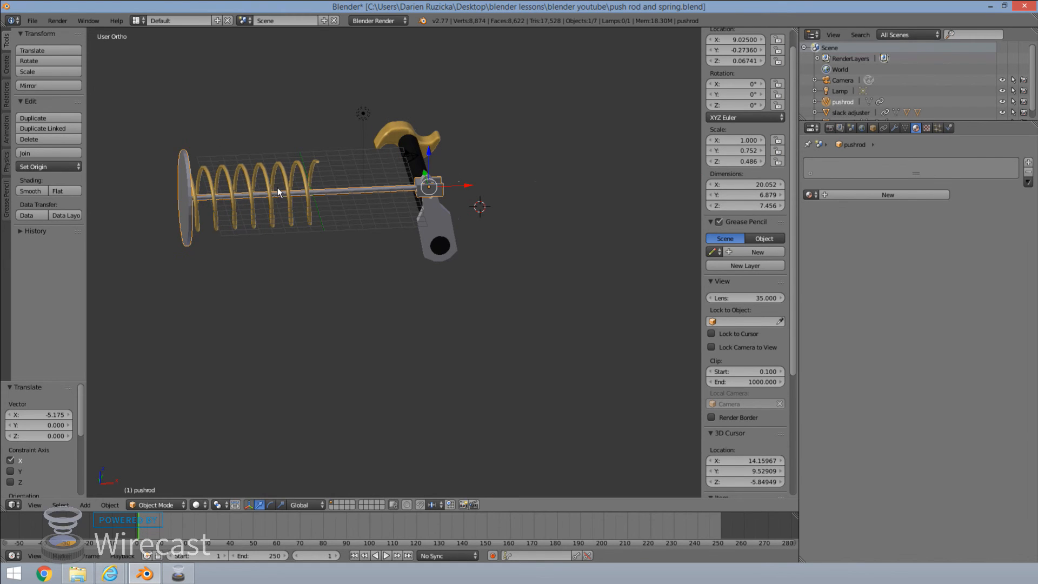
pyautogui.moveTo(410, 249); pyautogui.dragTo(393, 227, button='middle')
pyautogui.moveTo(456, 234); pyautogui.dragTo(553, 271, button='middle')
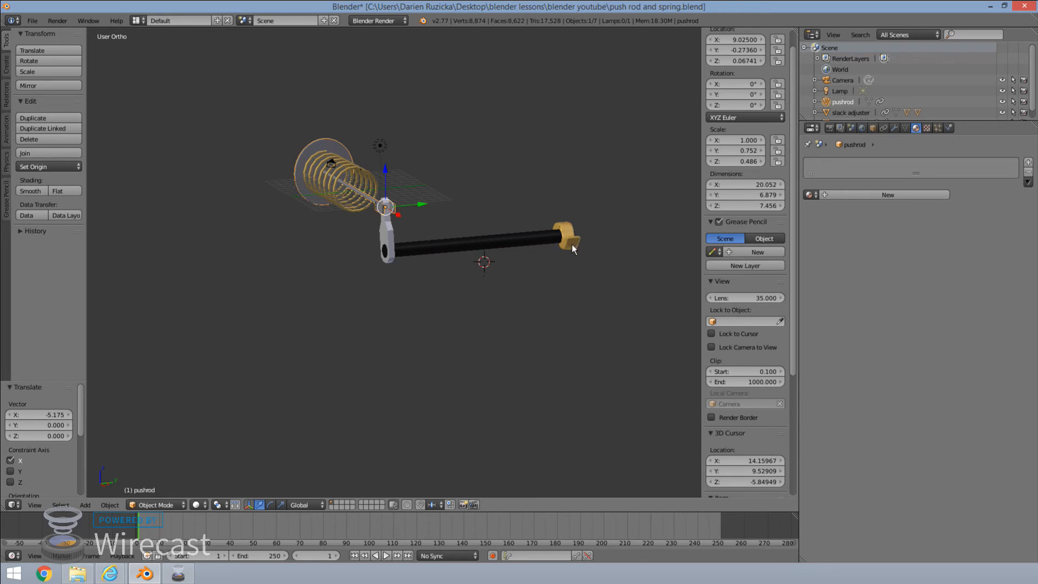
pyautogui.moveTo(561, 183); pyautogui.dragTo(605, 196, button='middle')
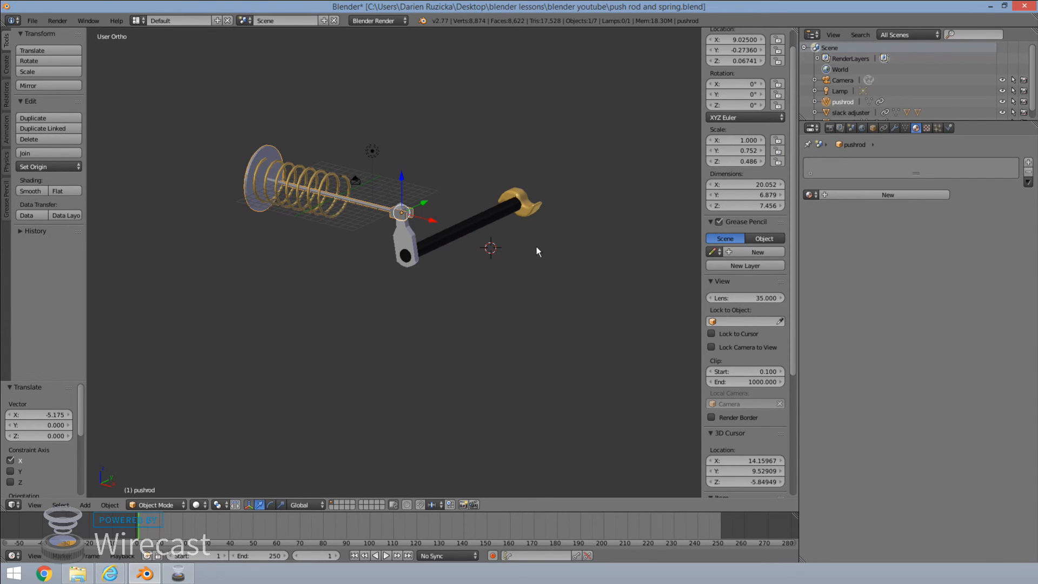